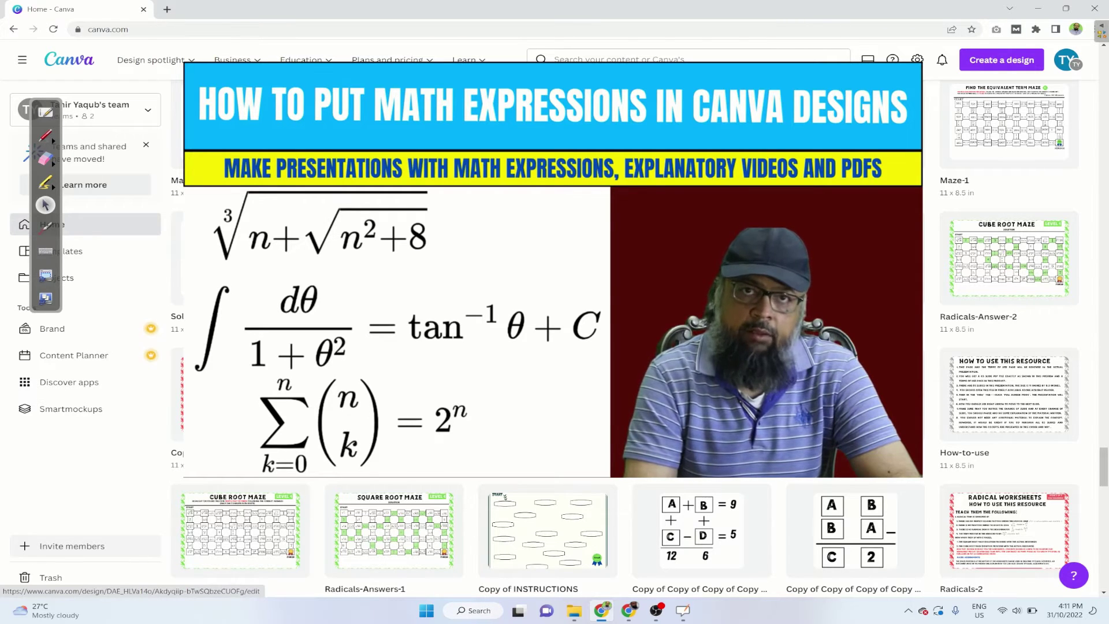
- With the Pen, draw a red freehand loop around the 1/(xy²z³) fraction
scroll(1056, 339, "down", 6)
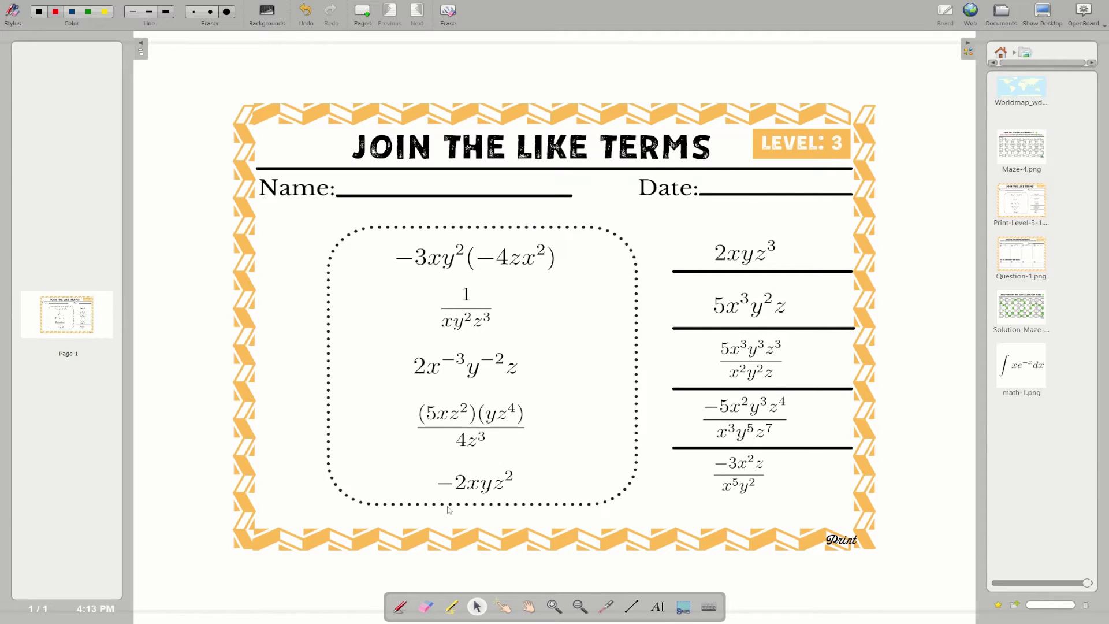
left_click(401, 607)
mouse_move(439, 332)
left_mouse_down()
mouse_move(515, 323)
mouse_move(485, 277)
mouse_move(438, 333)
left_mouse_up()
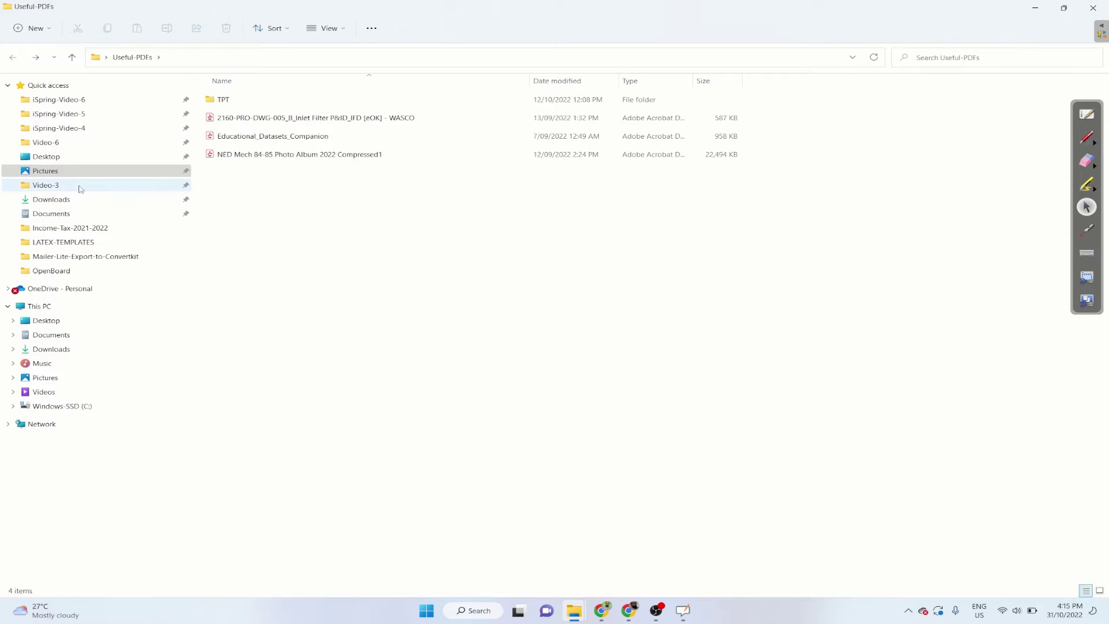
- Open Pictures, then the OpenBoard folder, to show its five image files
left_click(51, 176)
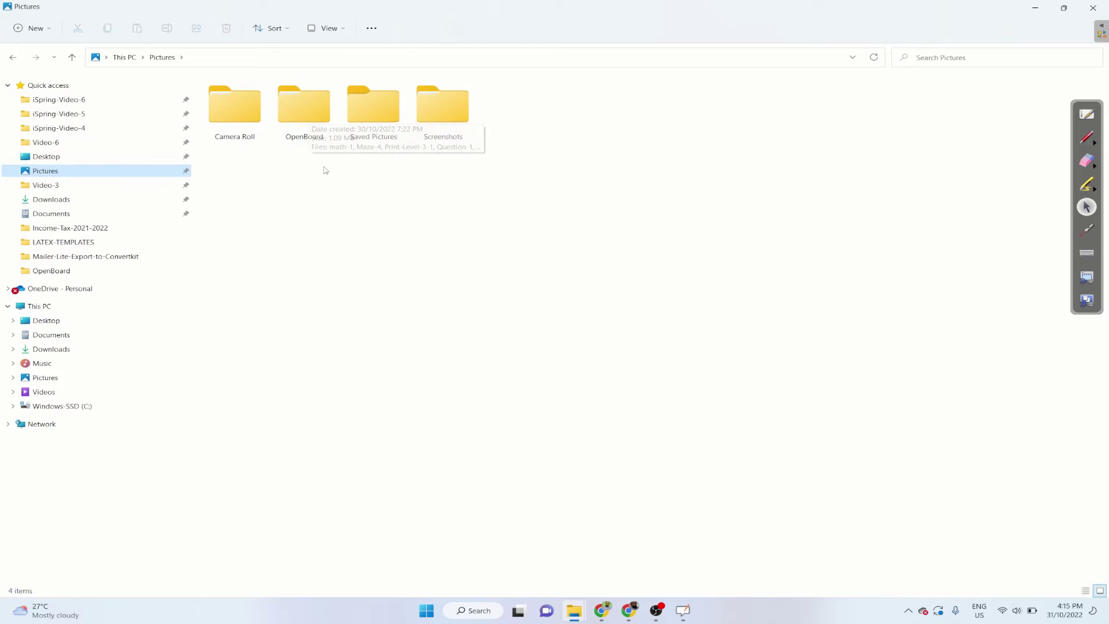
double_click(311, 119)
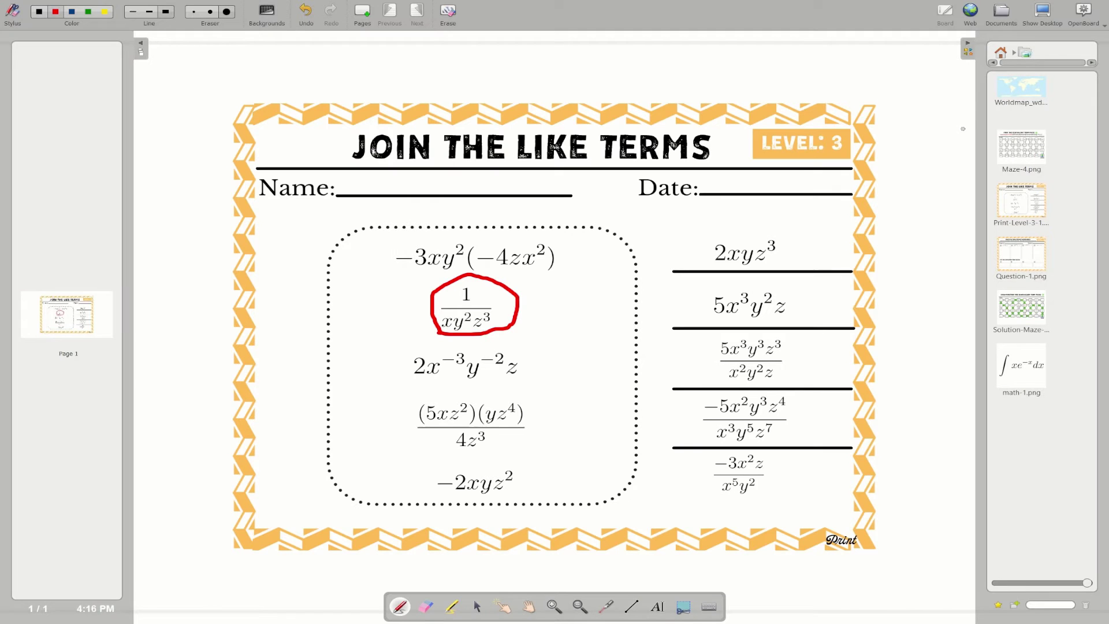
- Add a blank page, delete the worksheet page, and open Pictures in the library
left_click(1002, 54)
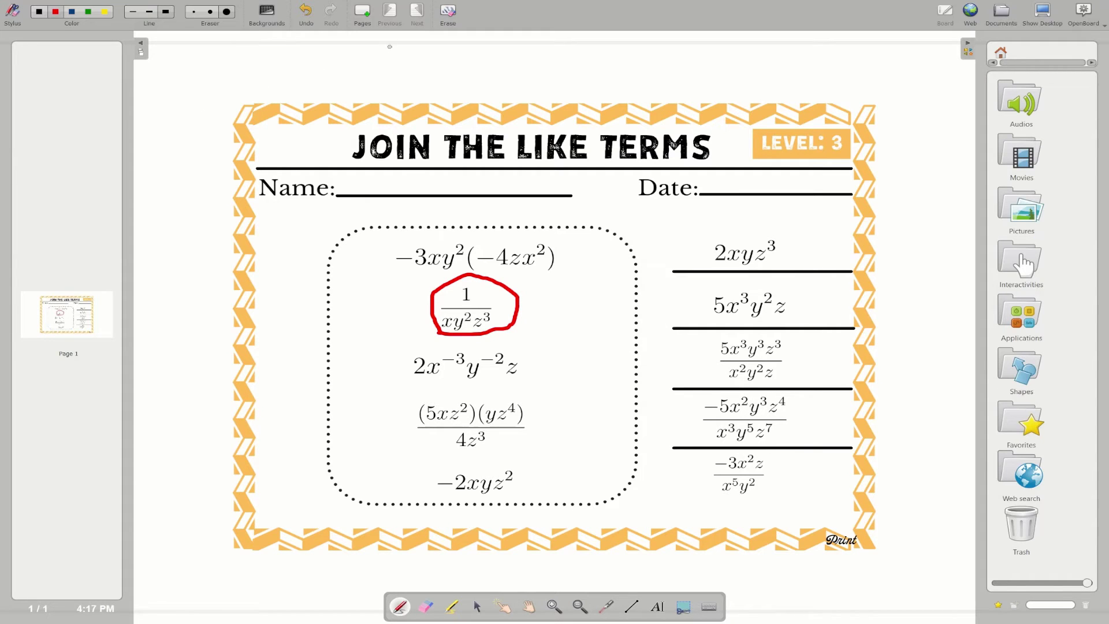
left_click(368, 16)
mouse_move(58, 353)
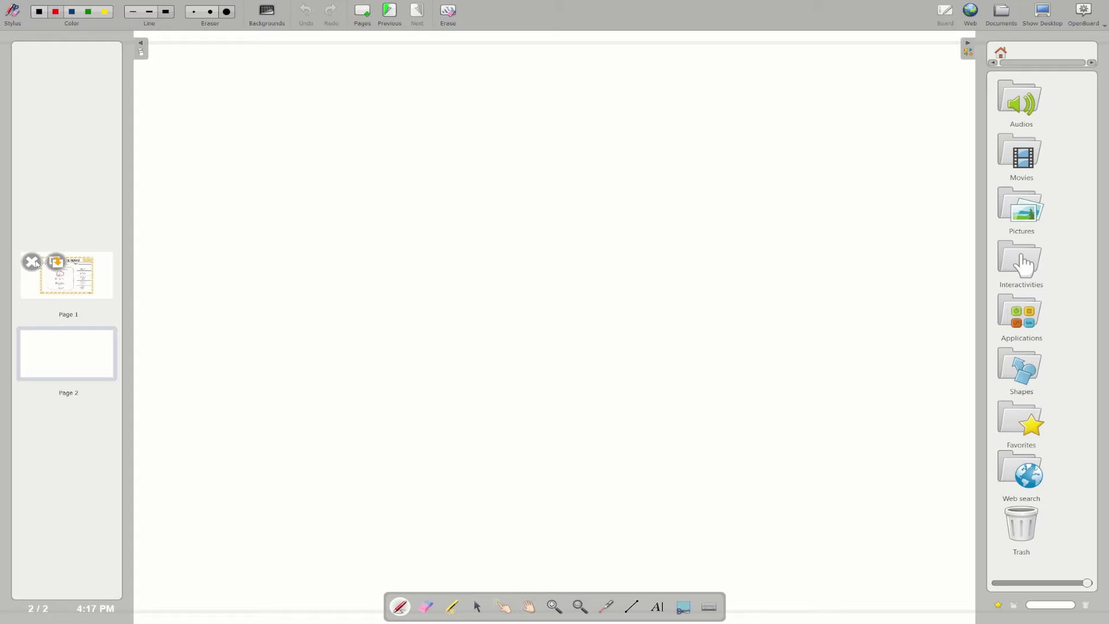
left_click(37, 264)
left_click(611, 328)
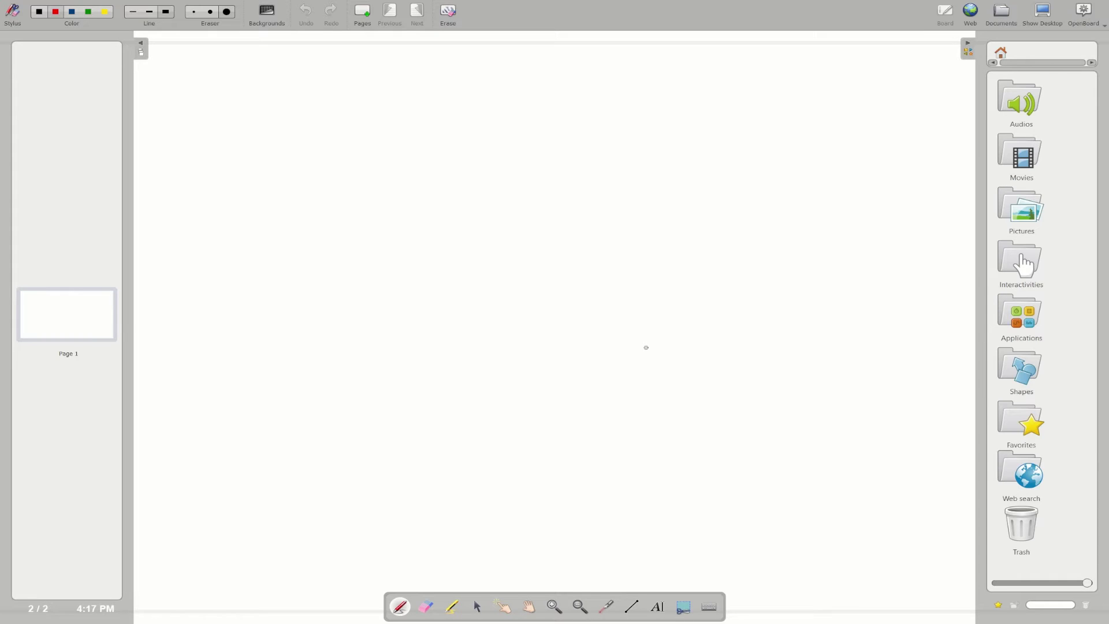
left_click(1027, 208)
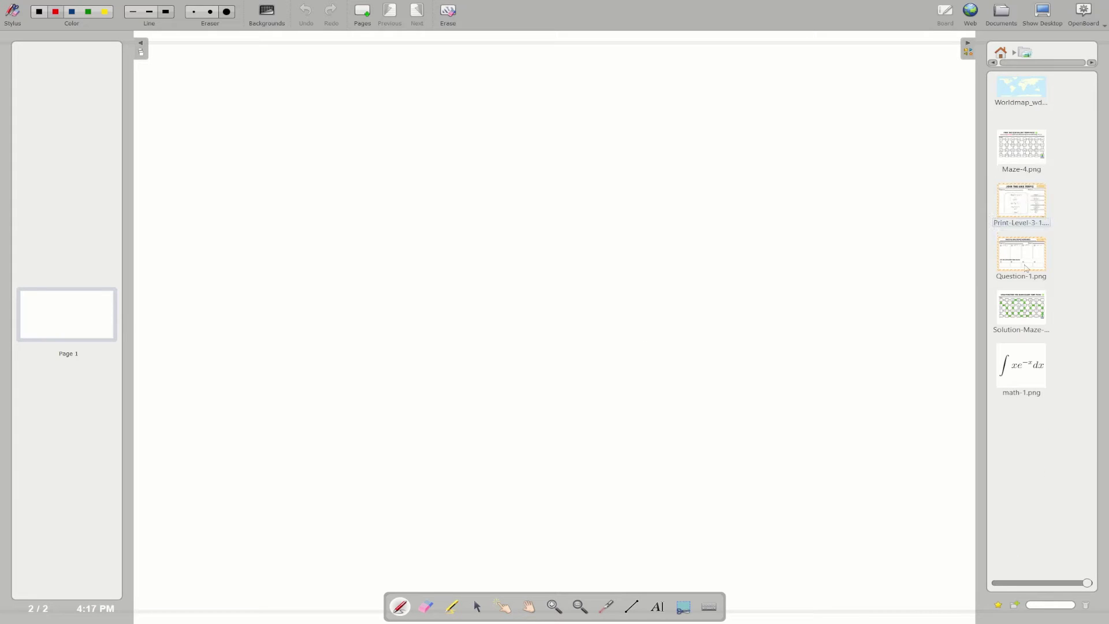
- Place math-1.png near the top-left of the page and size it smaller
left_click_drag(1033, 383, 314, 255)
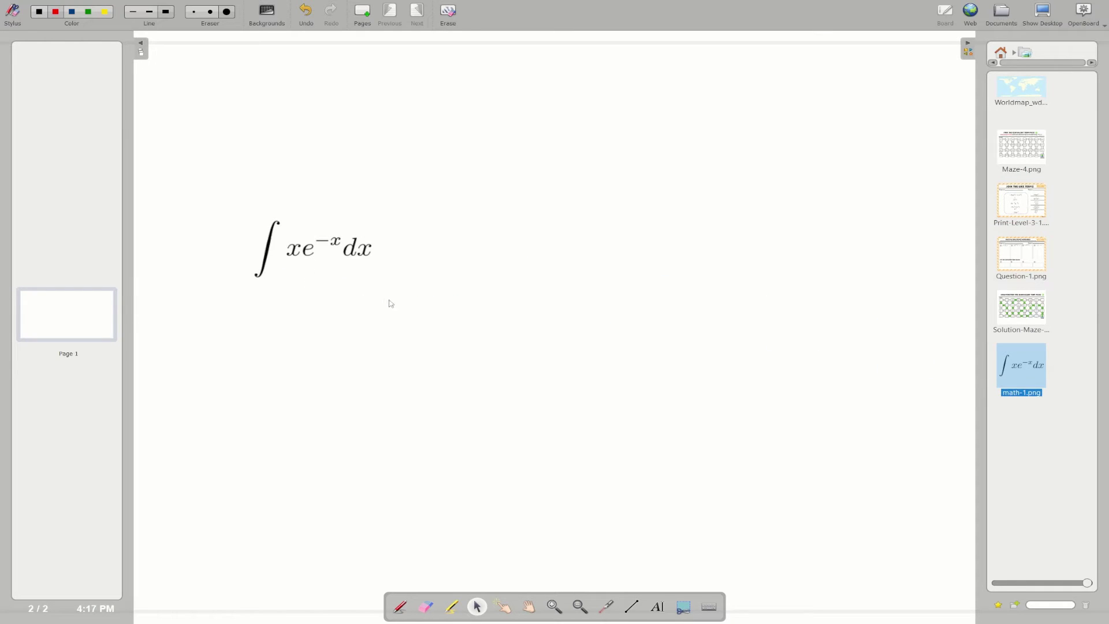
left_click(321, 254)
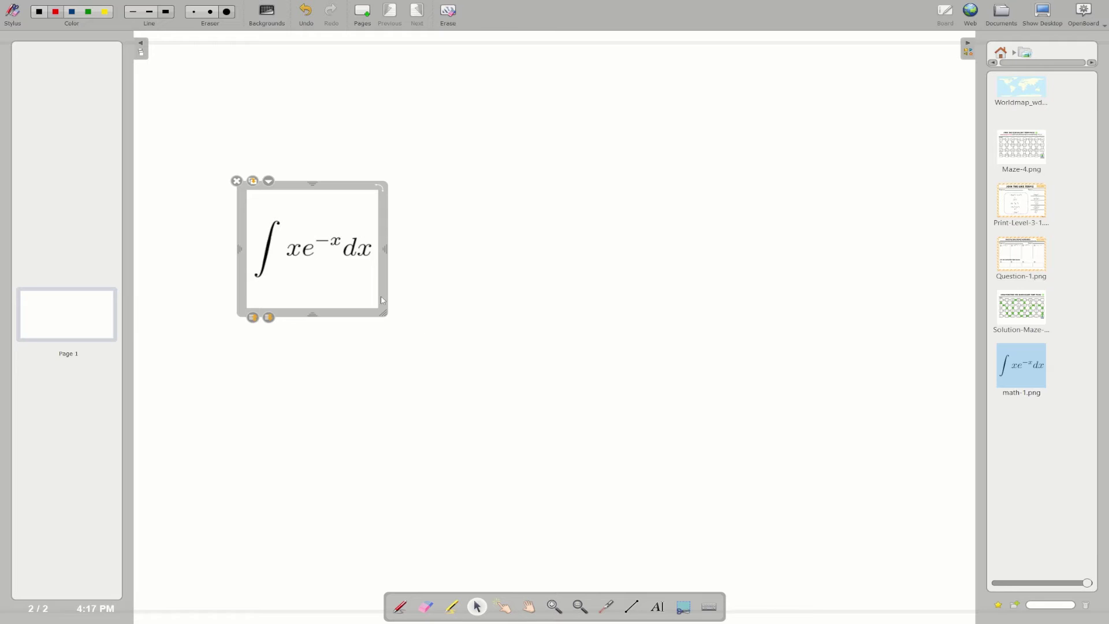
left_click_drag(384, 316, 614, 438)
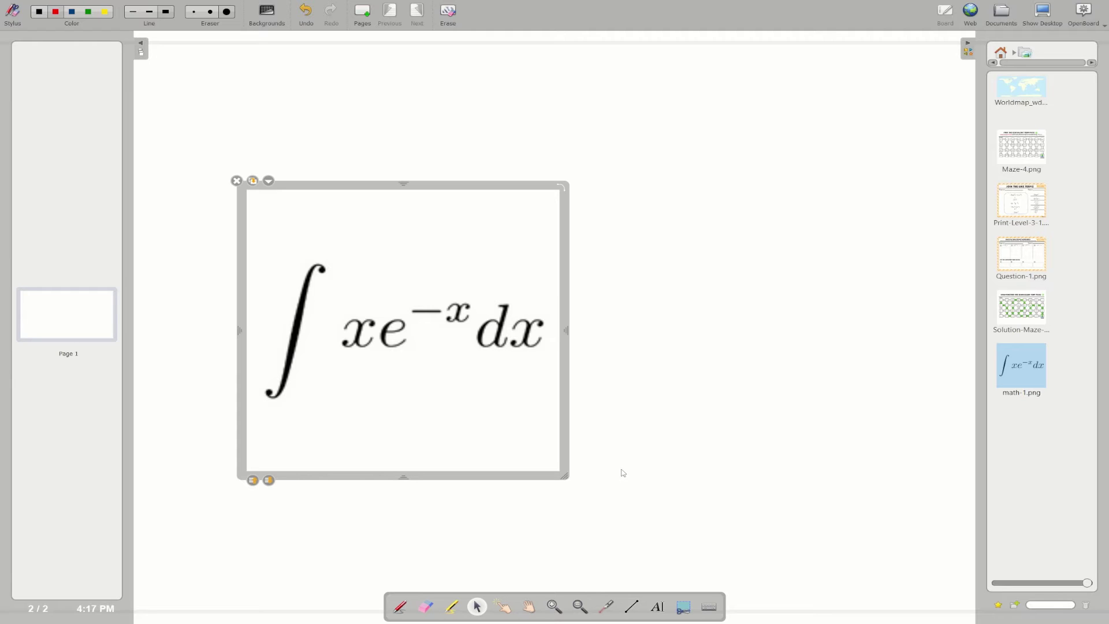
left_click_drag(568, 479, 397, 366)
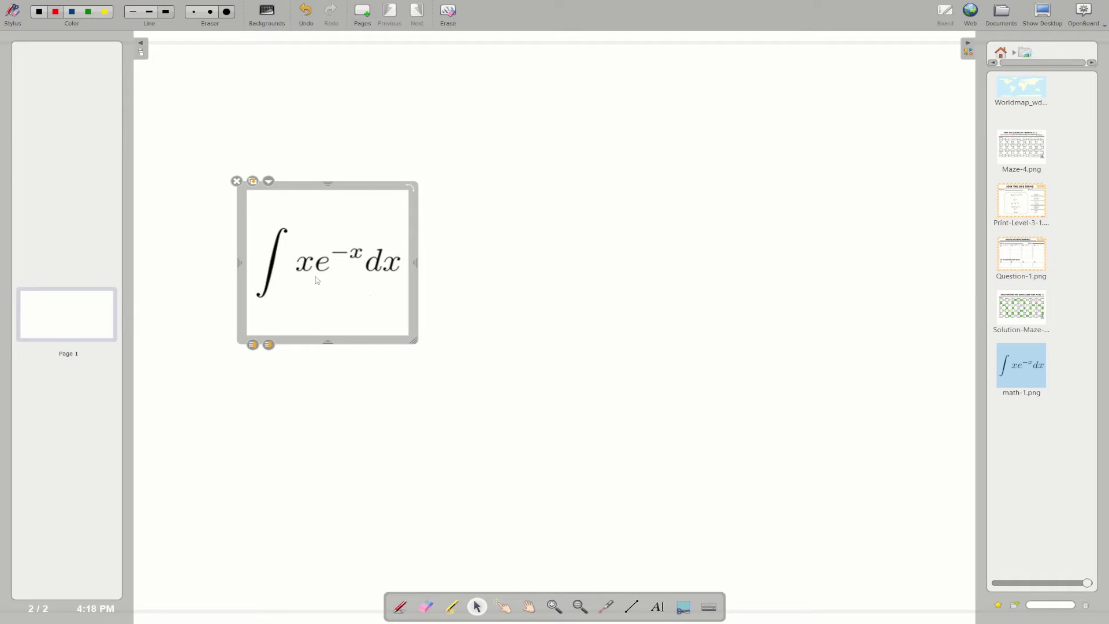
key("ctrl+z")
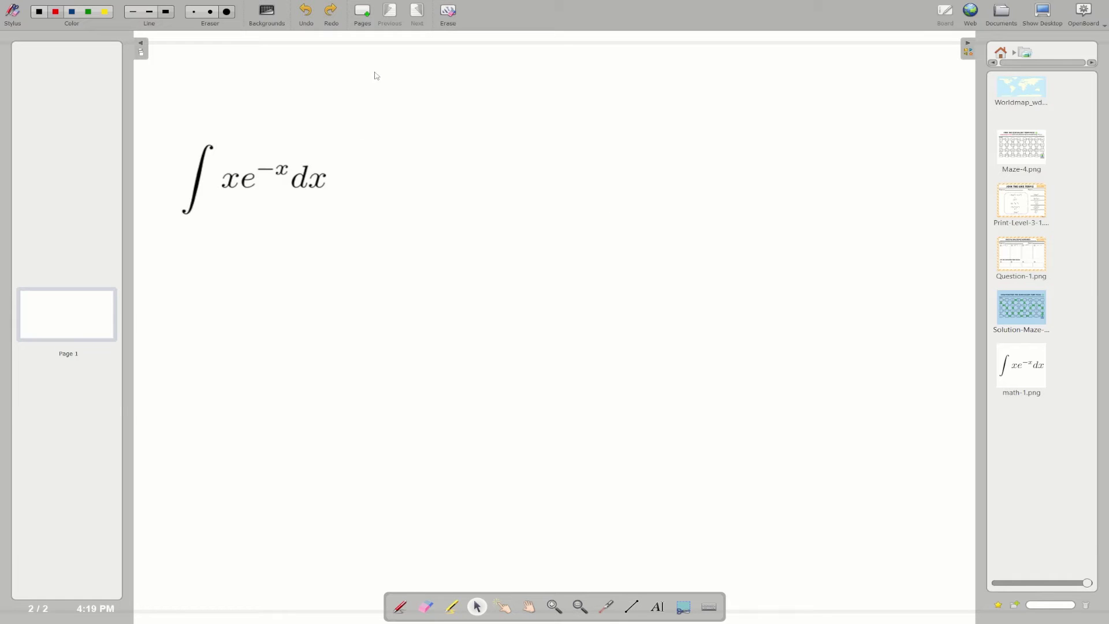
- From Documents, add the Solution-Maze-4 image as a new page
left_click(1000, 12)
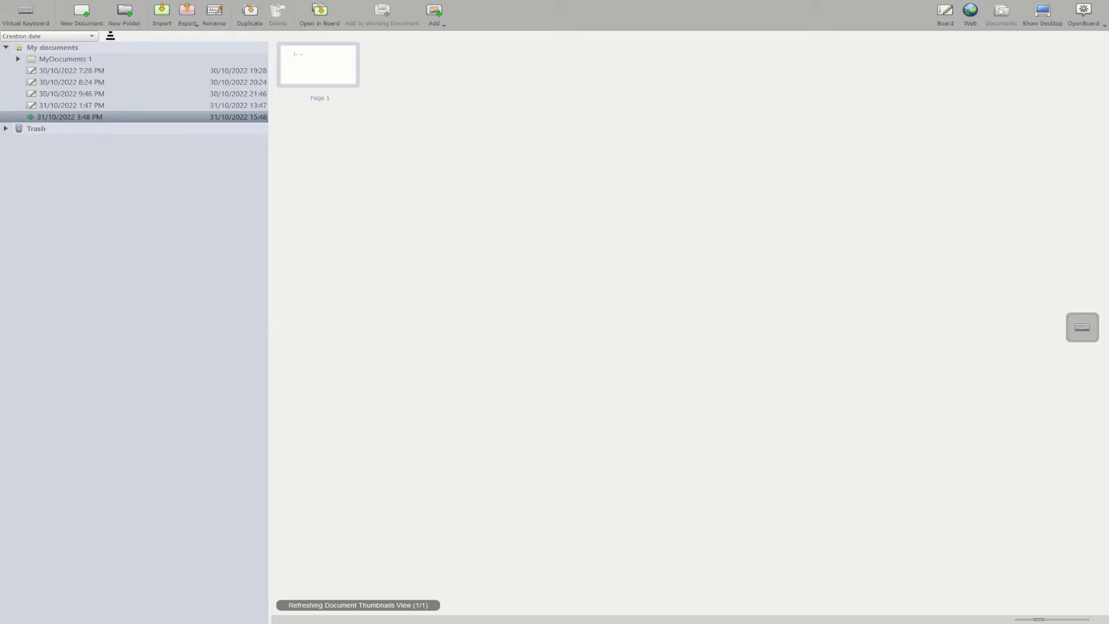
left_click(442, 27)
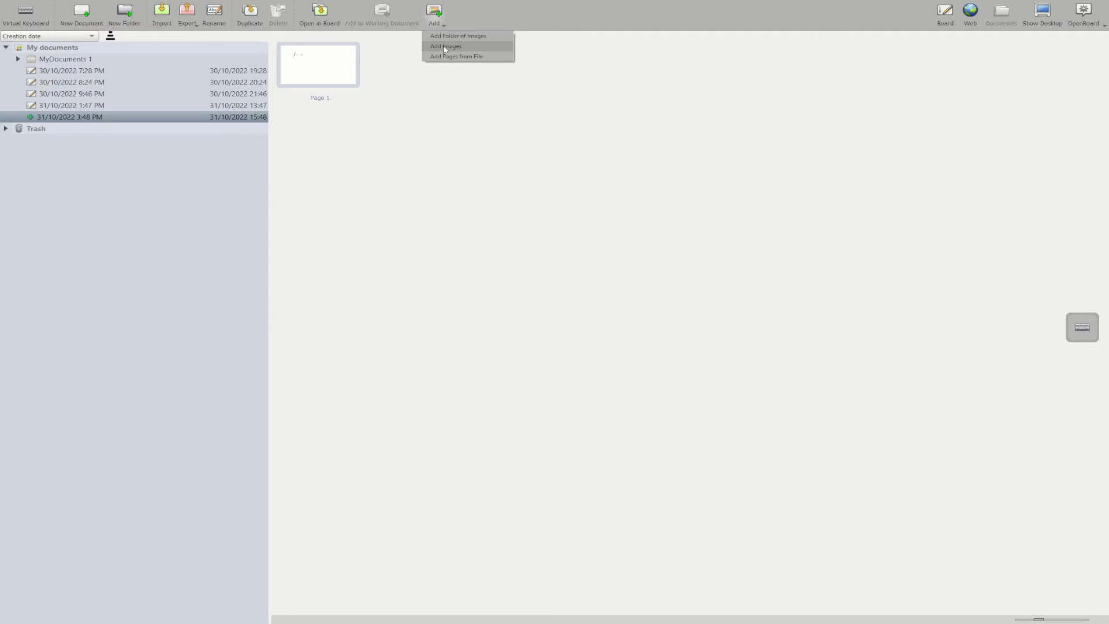
left_click(446, 50)
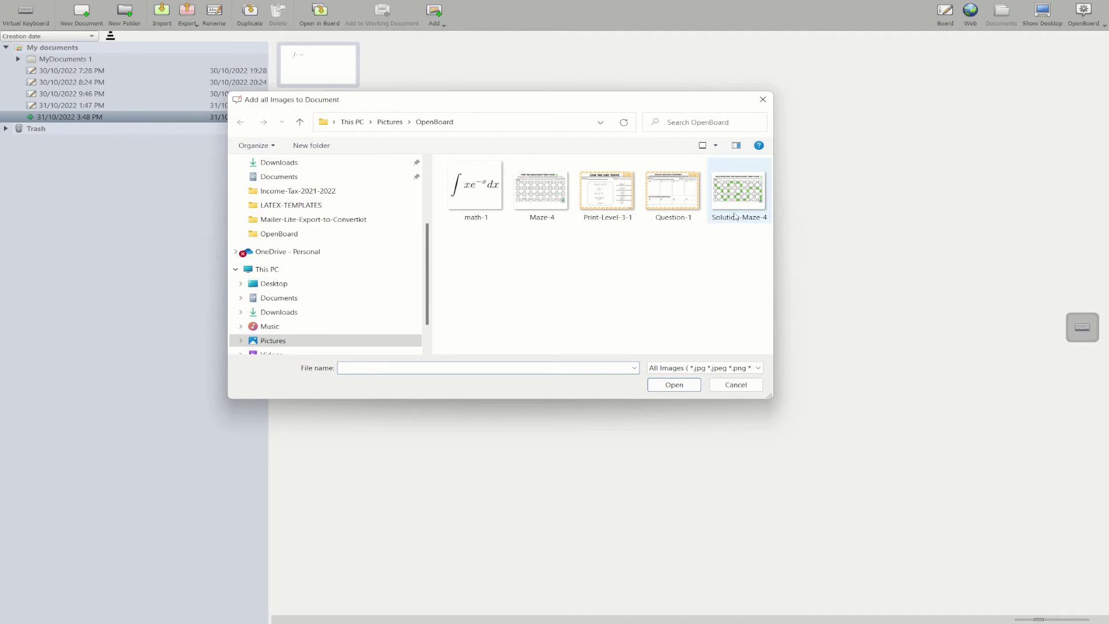
left_click(735, 201)
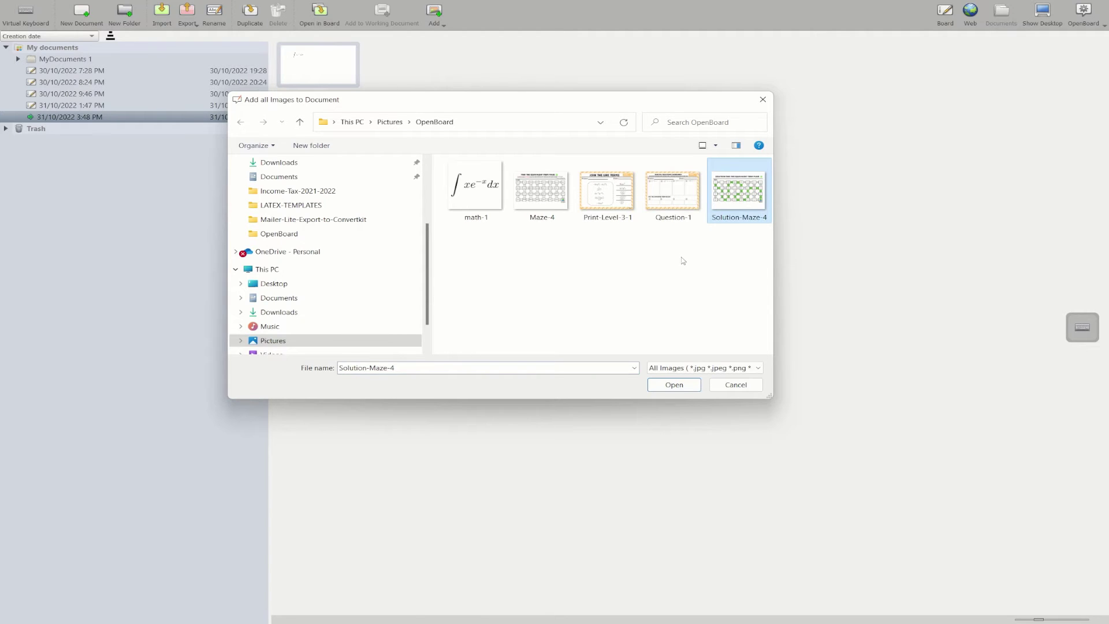
left_click(674, 384)
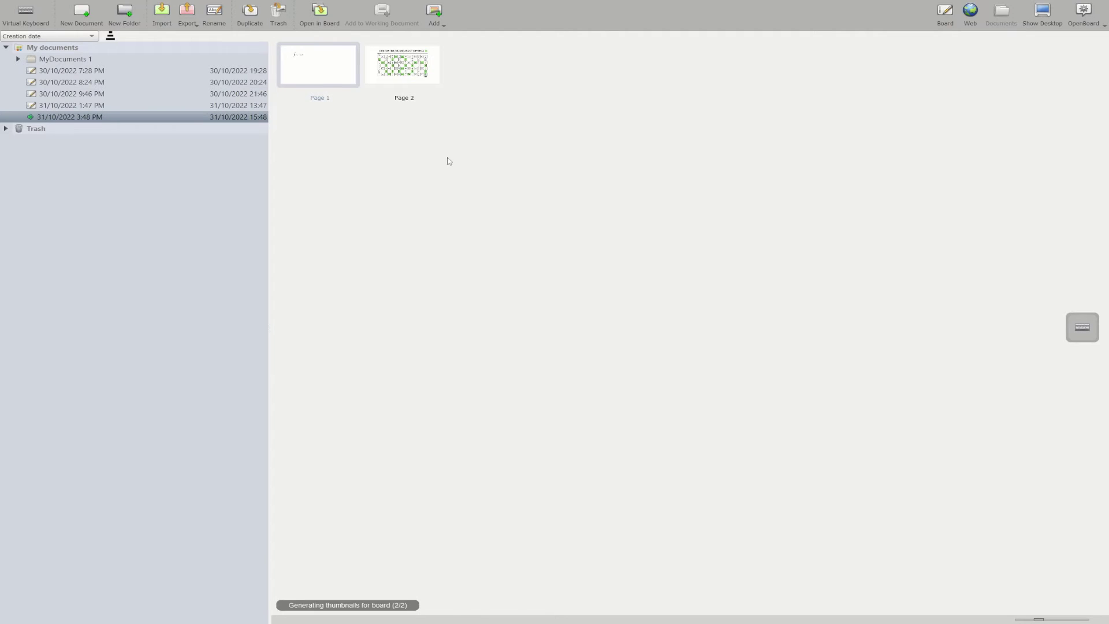
- Open the maze page, pan around it, then return to the integral page
double_click(415, 75)
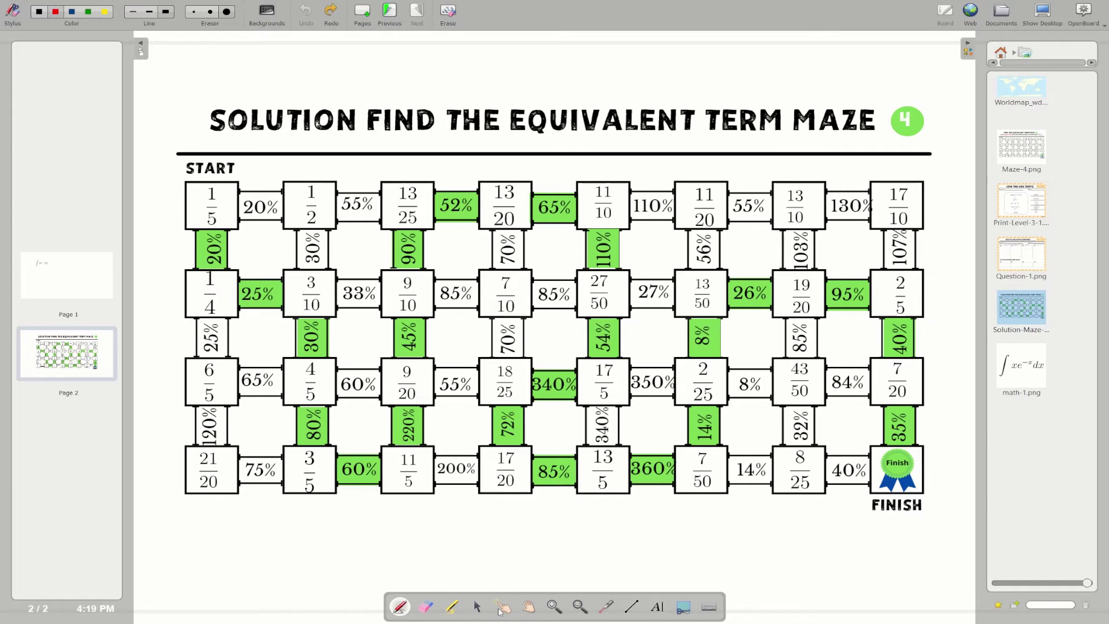
left_click(477, 606)
left_click(503, 607)
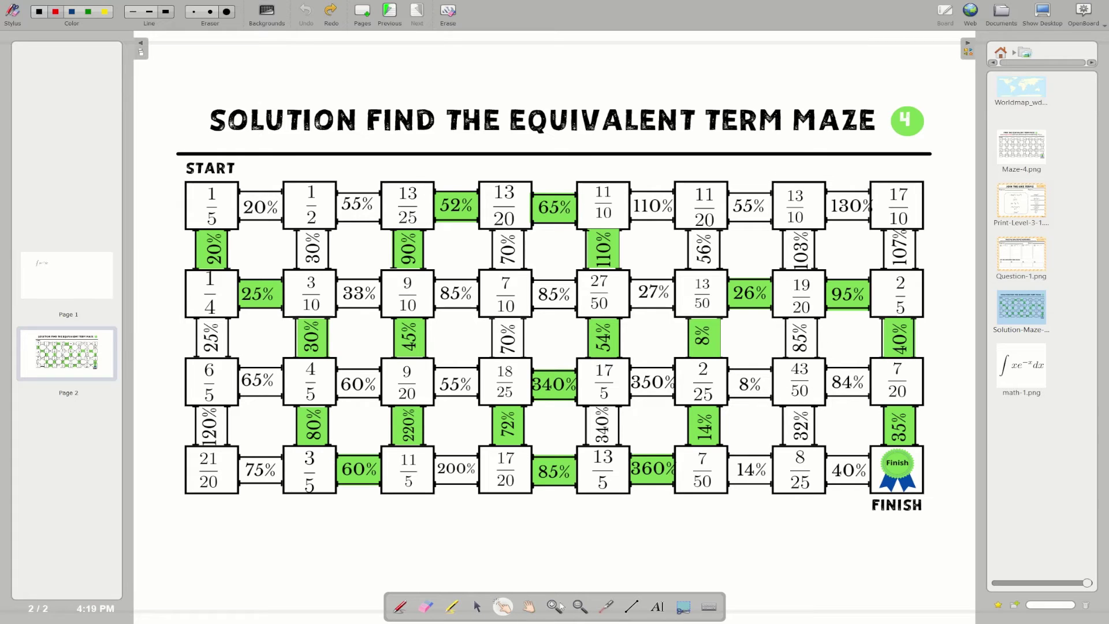
left_click(528, 606)
left_click_drag(742, 329, 697, 340)
key("Page_Up")
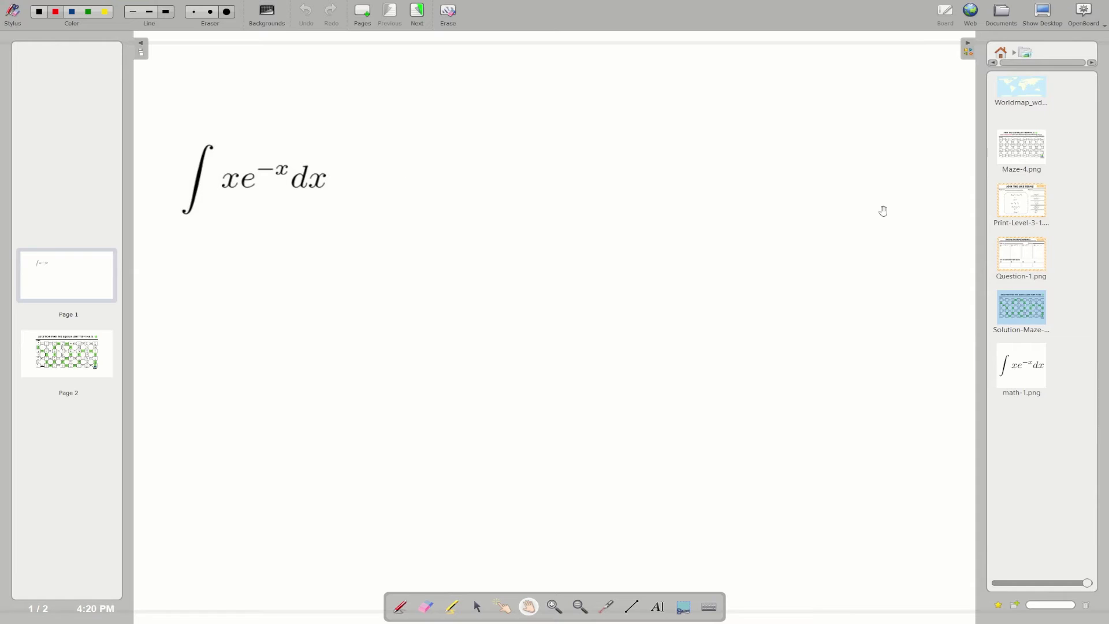
- Resize the ∫xe⁻ˣdx image slightly smaller using its bottom-right corner handle
left_click_drag(430, 164, 436, 163)
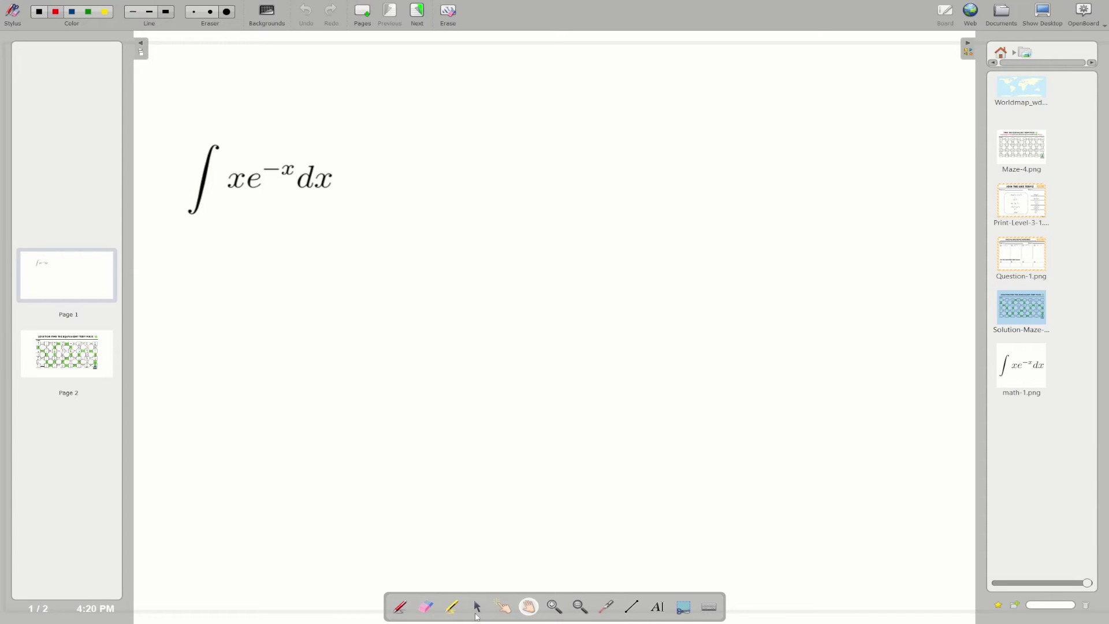
left_click(478, 611)
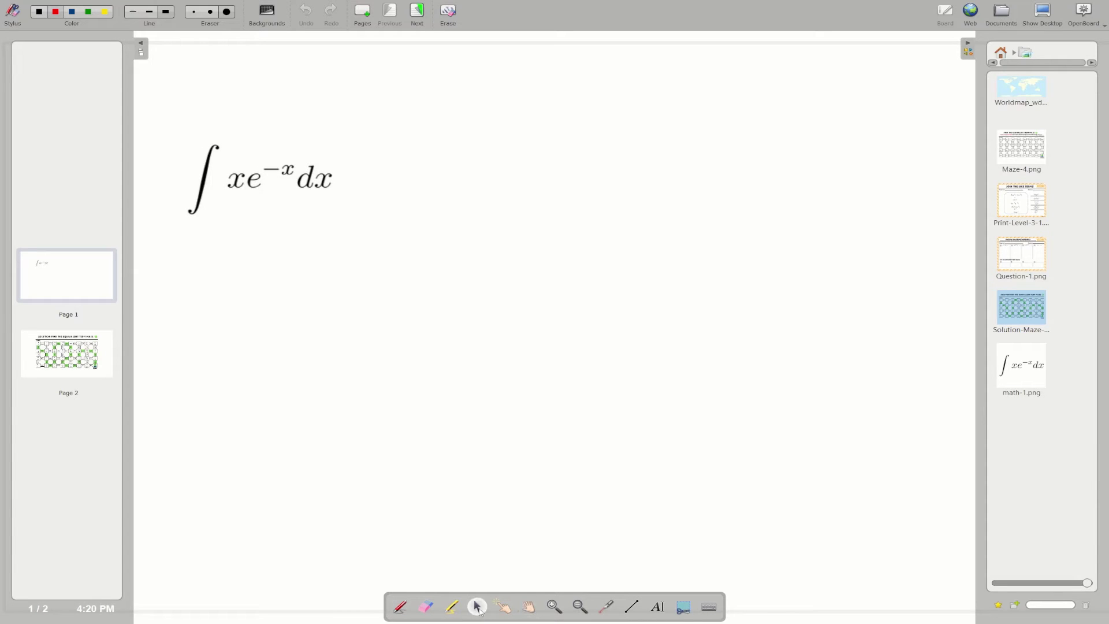
left_click(268, 186)
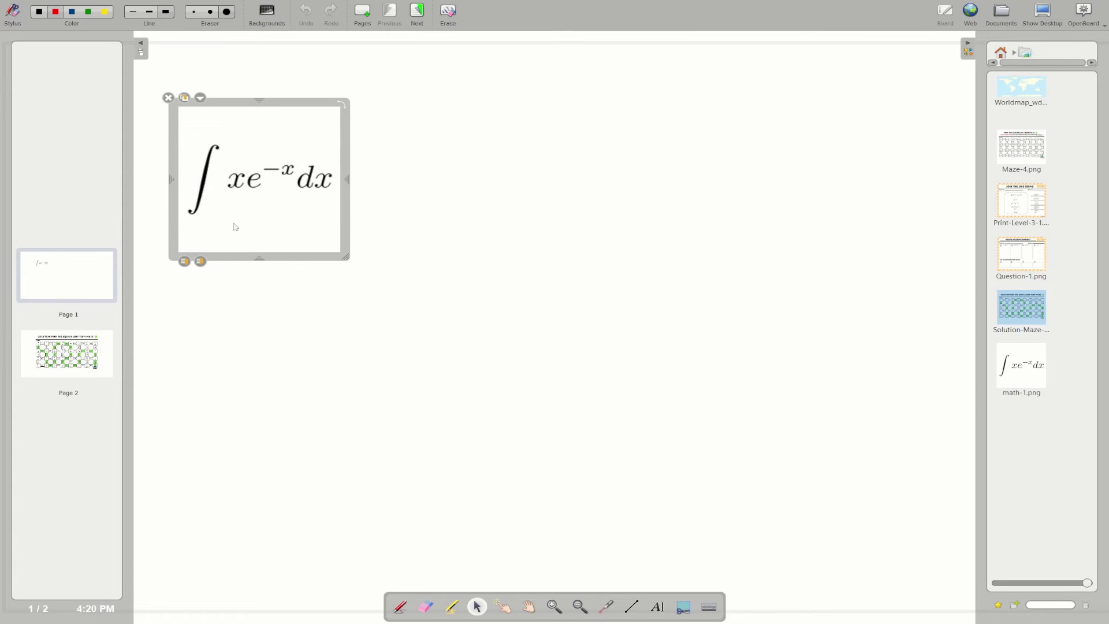
left_click_drag(345, 258, 322, 261)
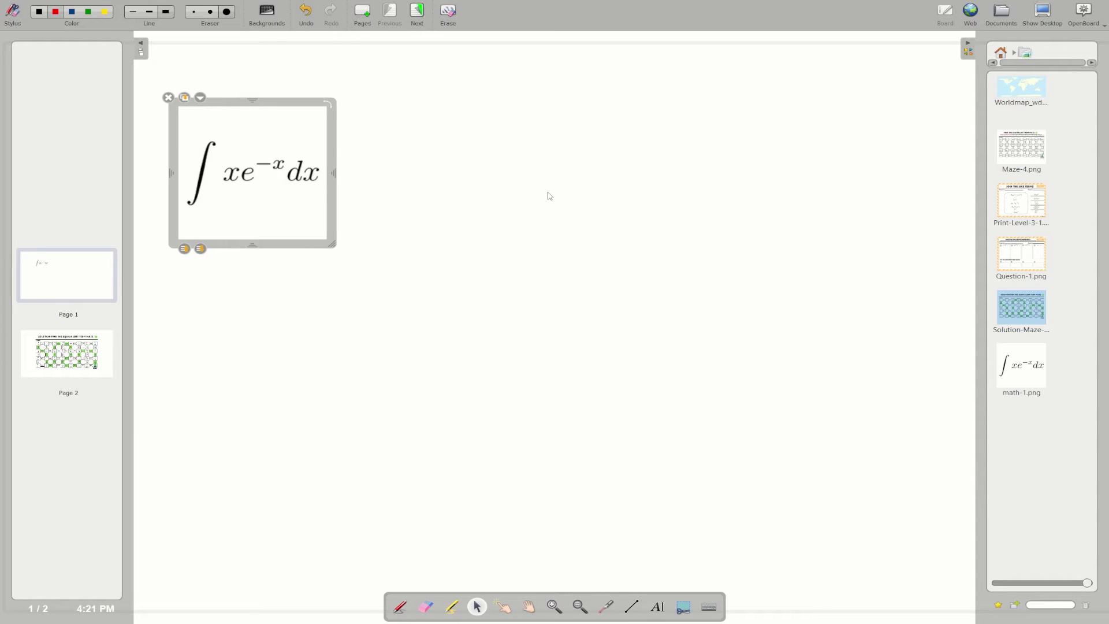
- Add a Triangle ruler from the library's Applications collection
left_click(1001, 52)
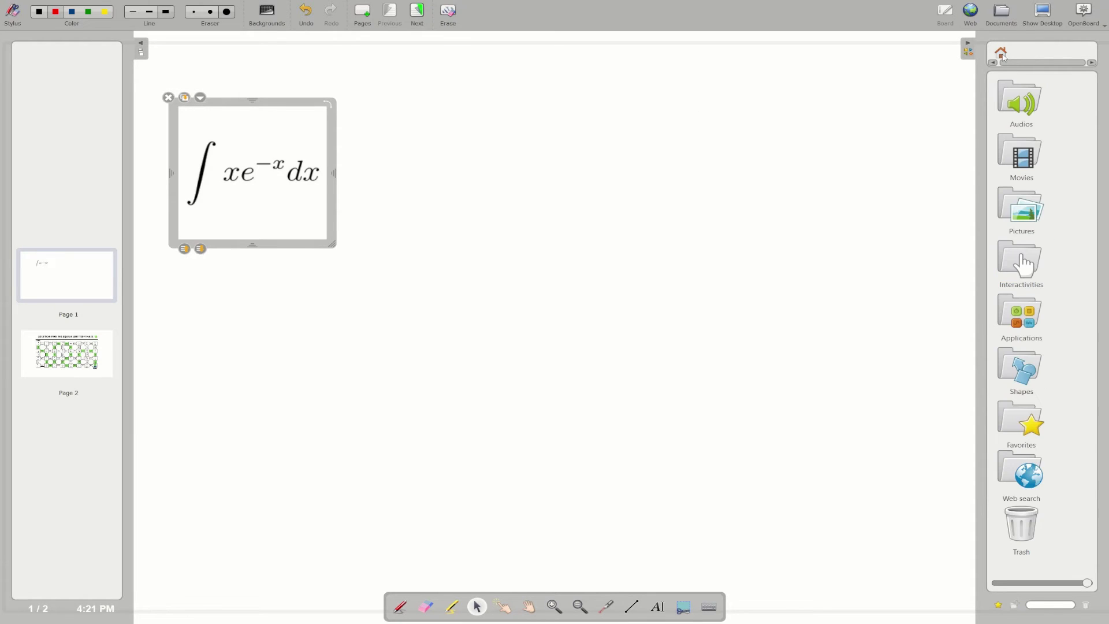
left_click(1031, 322)
scroll(1033, 289, "down", 1)
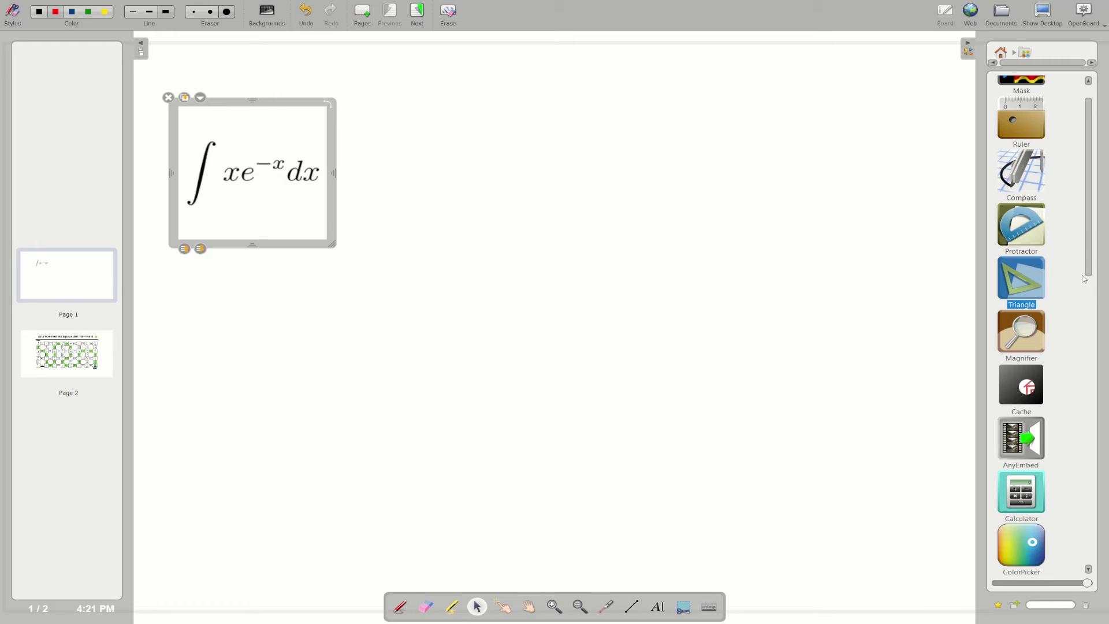
left_click(1030, 287)
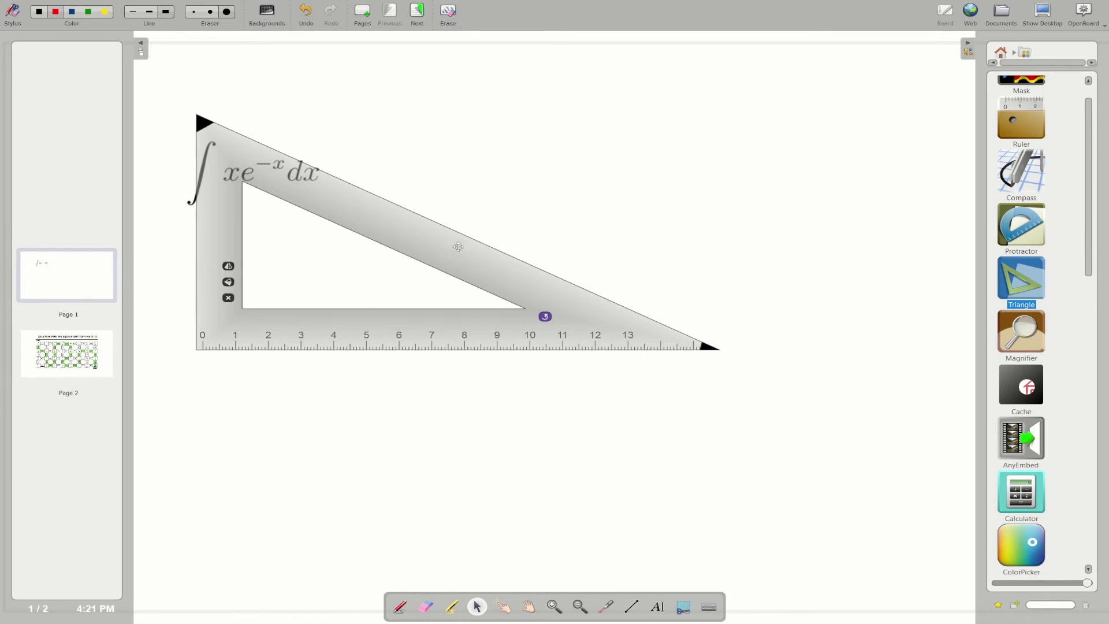
- Delete the integral formula and move the triangle ruler near the page top
left_click(248, 181)
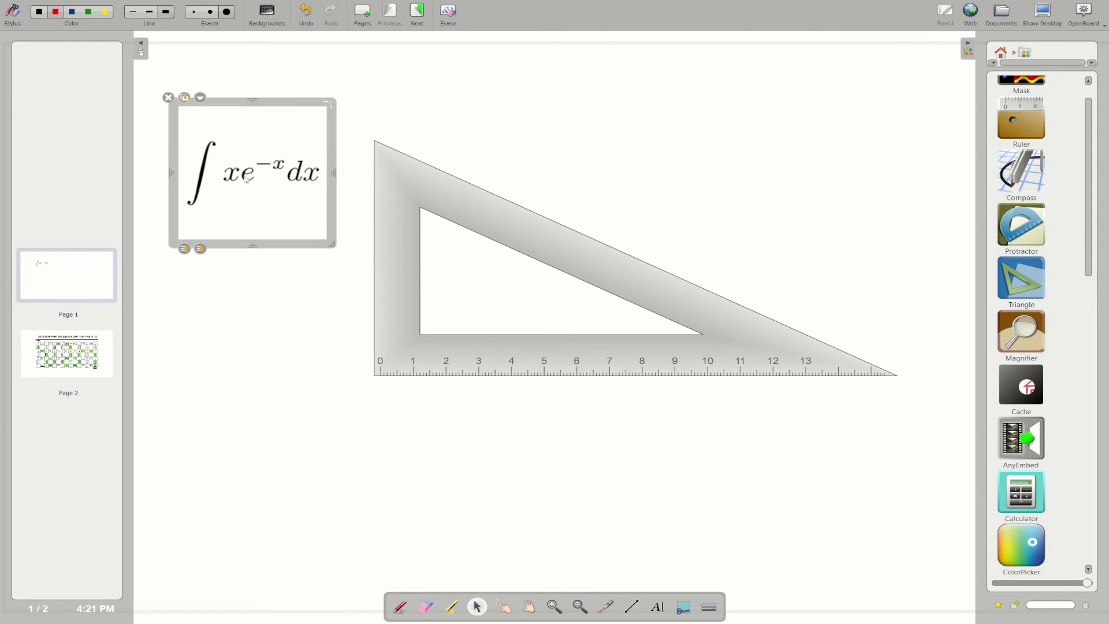
key("Delete")
left_click_drag(782, 365, 698, 274)
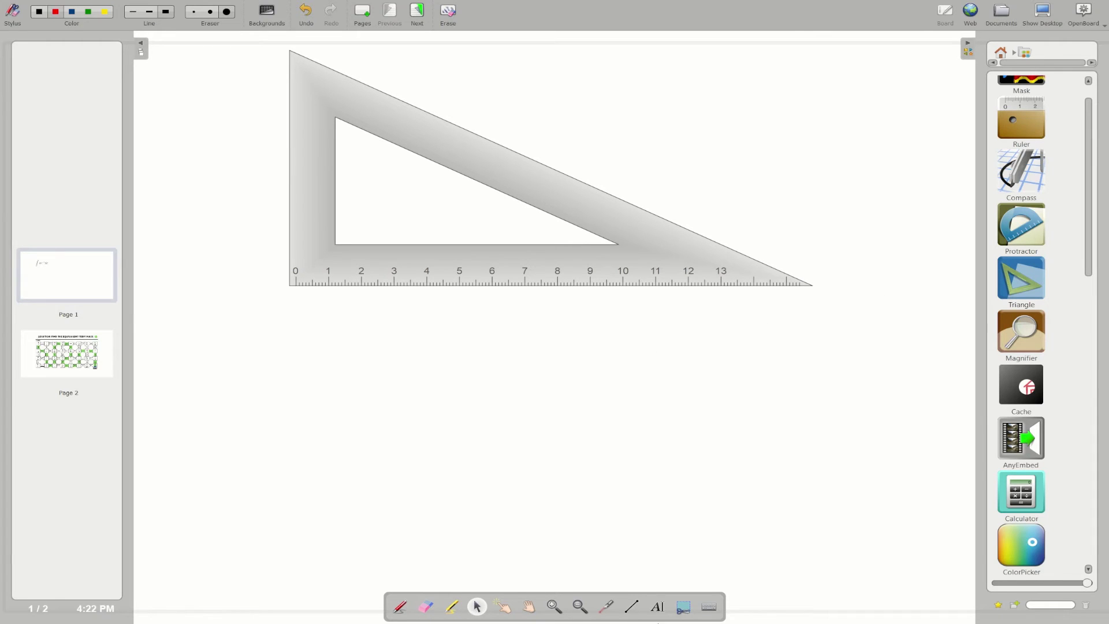
- Switch to the Pen with green ink and undo the last stroke
left_click(11, 16)
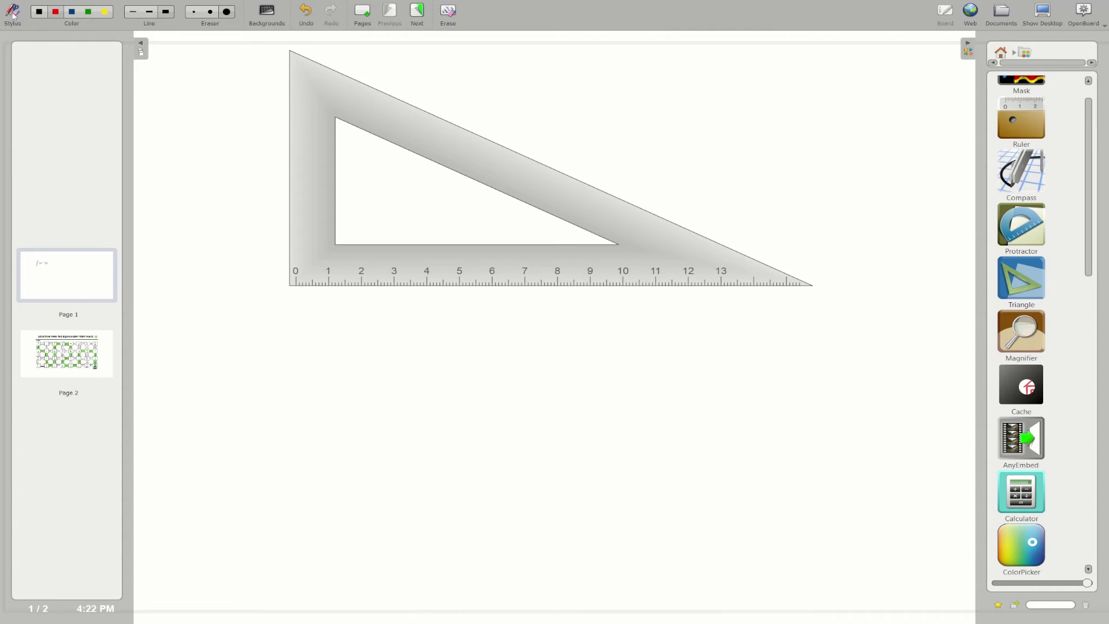
left_click(14, 16)
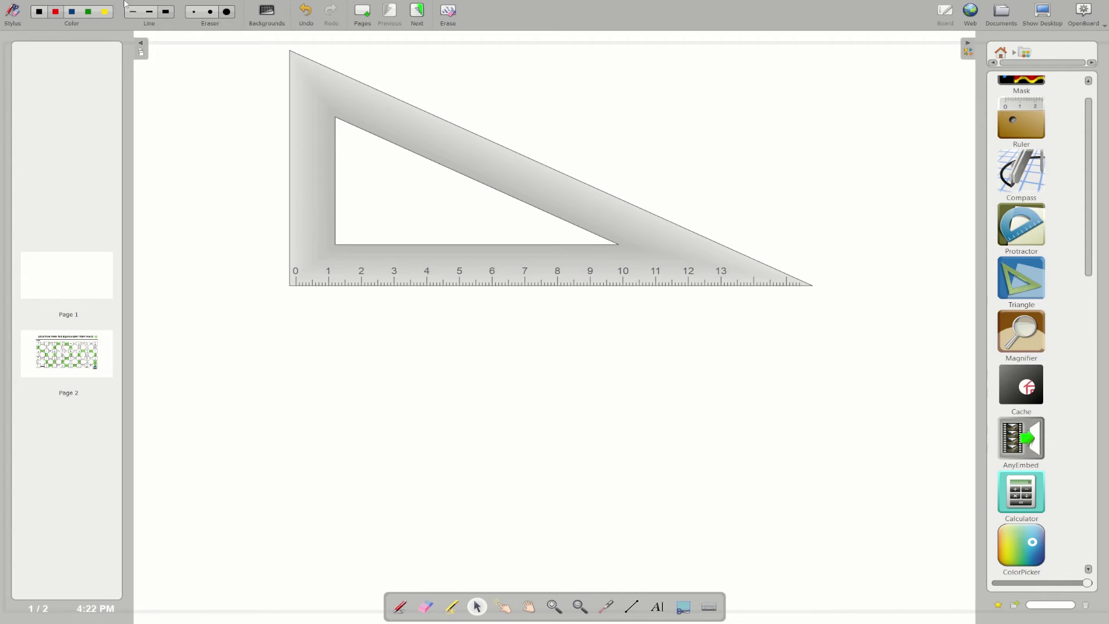
left_click(399, 608)
left_click(89, 13)
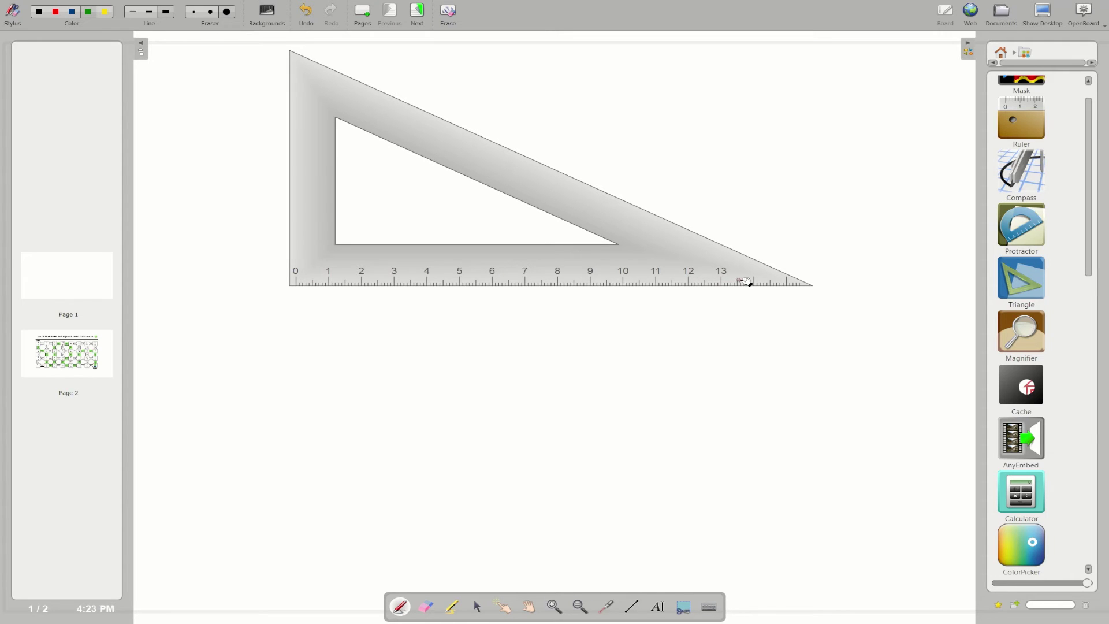
key("ctrl+z")
- Draw a straight green line along the ruler's bottom edge from 0 to 10
mouse_move(301, 281)
left_mouse_down()
mouse_move(740, 285)
mouse_move(564, 277)
mouse_move(624, 282)
left_mouse_up()
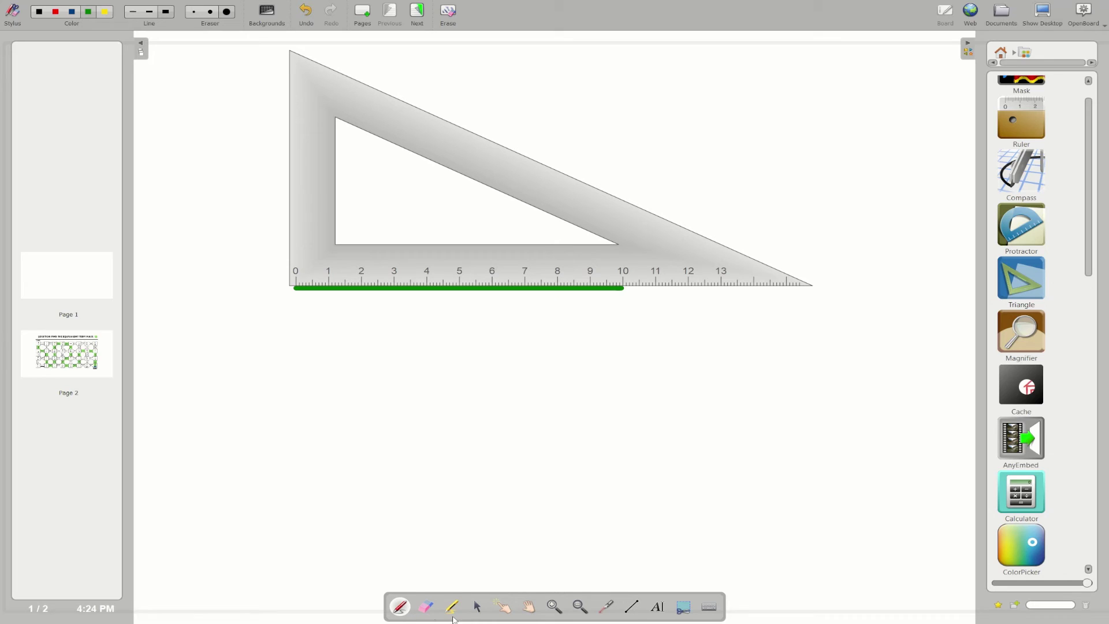
left_click(479, 607)
mouse_move(639, 248)
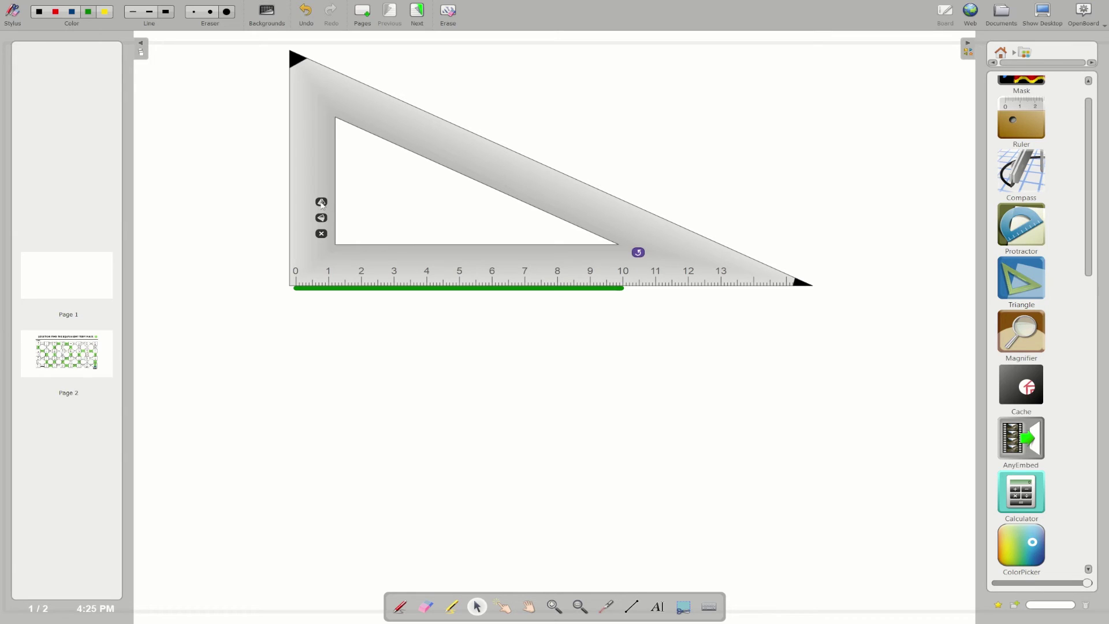
- Flip the triangle ruler horizontally and vertically, then move it onto the green line
left_click(322, 203)
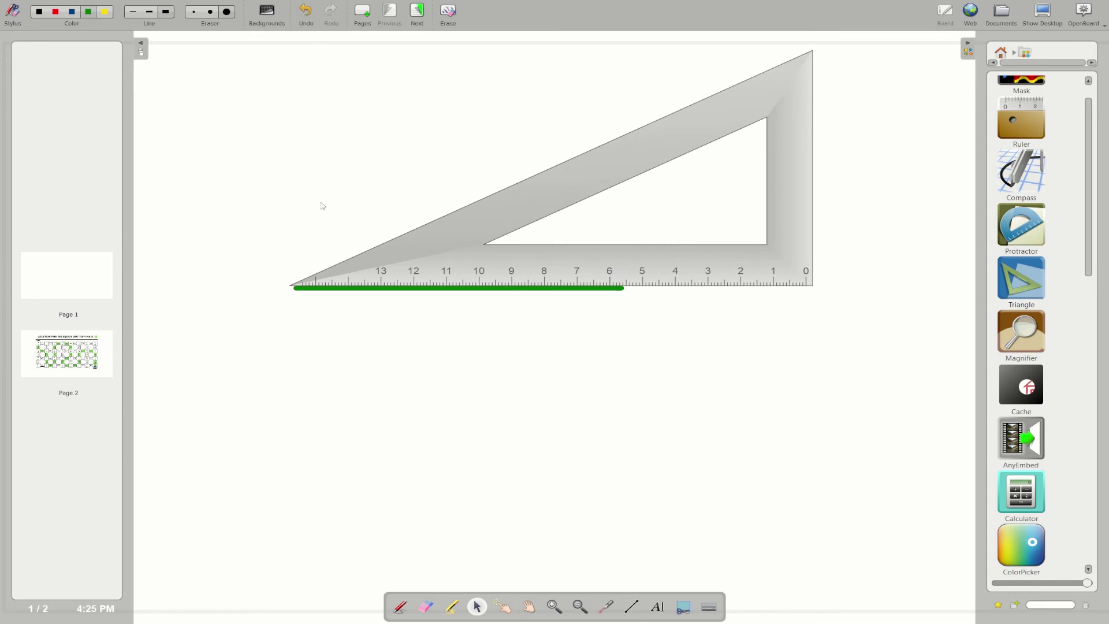
mouse_move(791, 183)
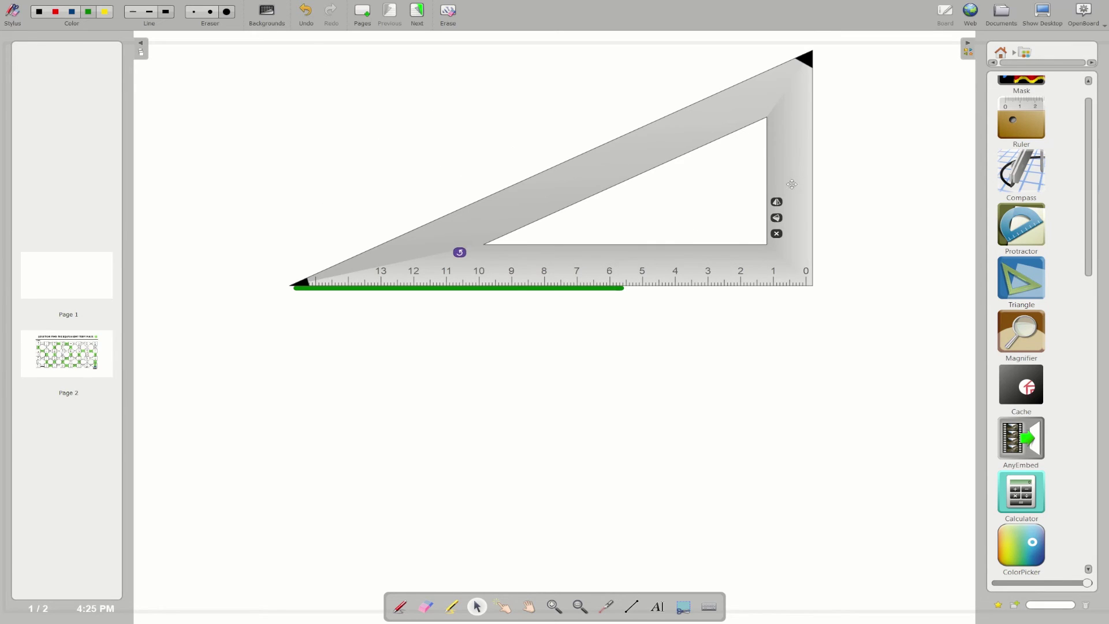
left_click(778, 220)
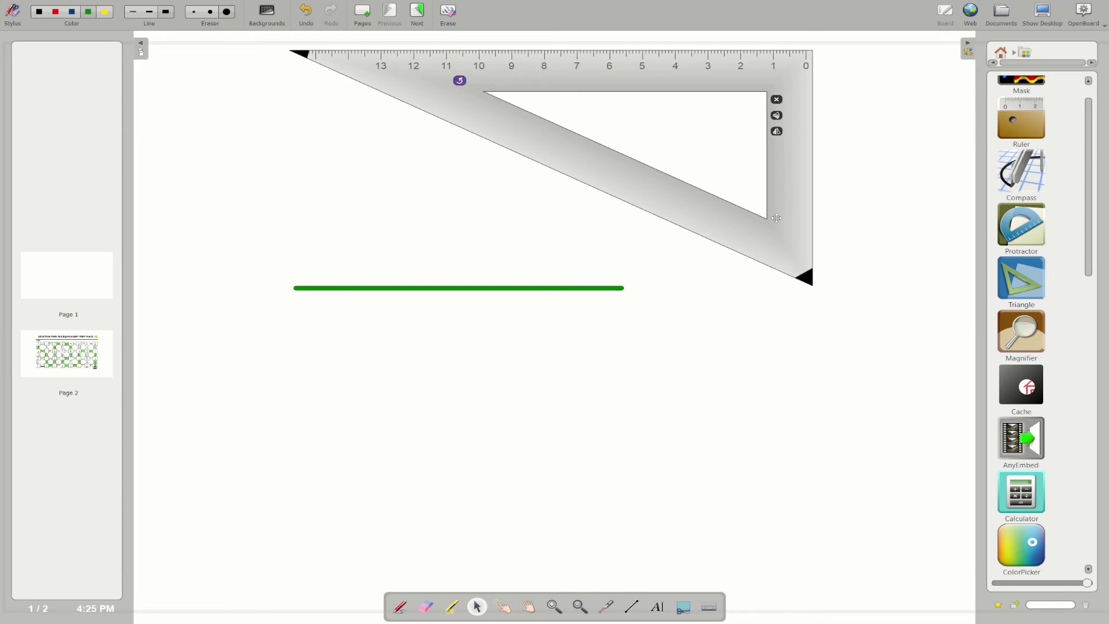
left_click_drag(777, 219, 593, 275)
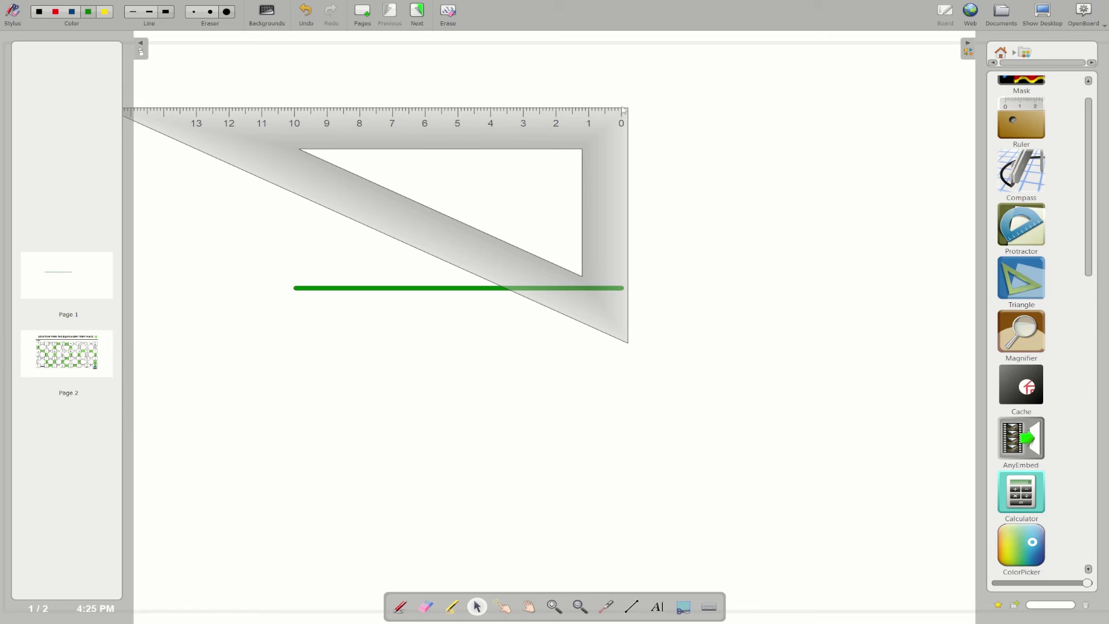
- Draw a green line along the ruler's top edge, then close the triangle ruler
left_click(400, 608)
left_click_drag(627, 106, 301, 123)
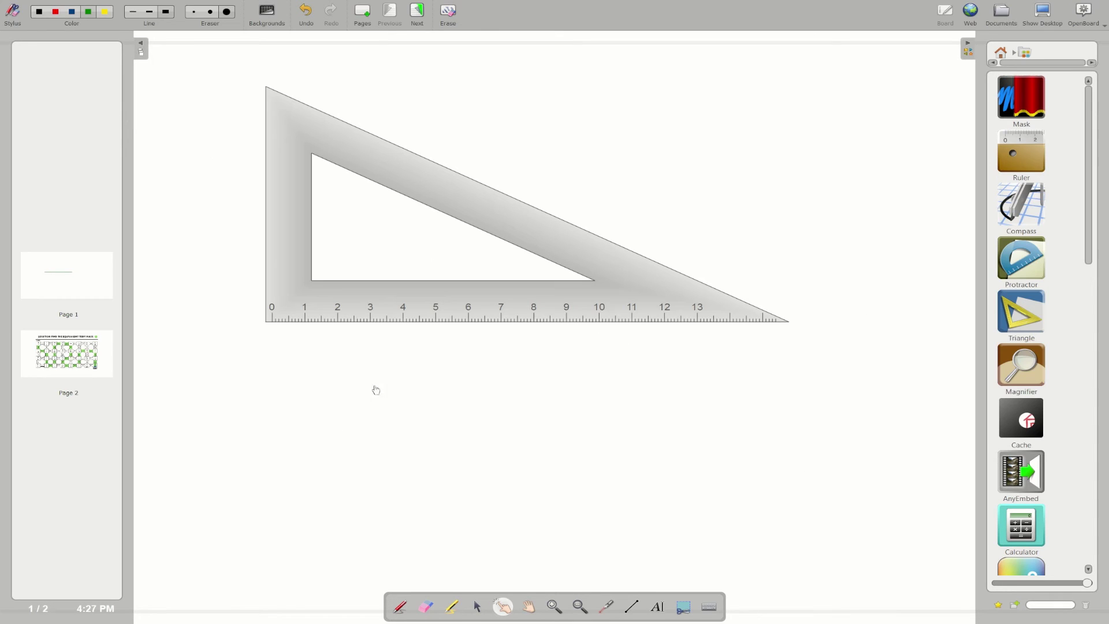
mouse_move(346, 306)
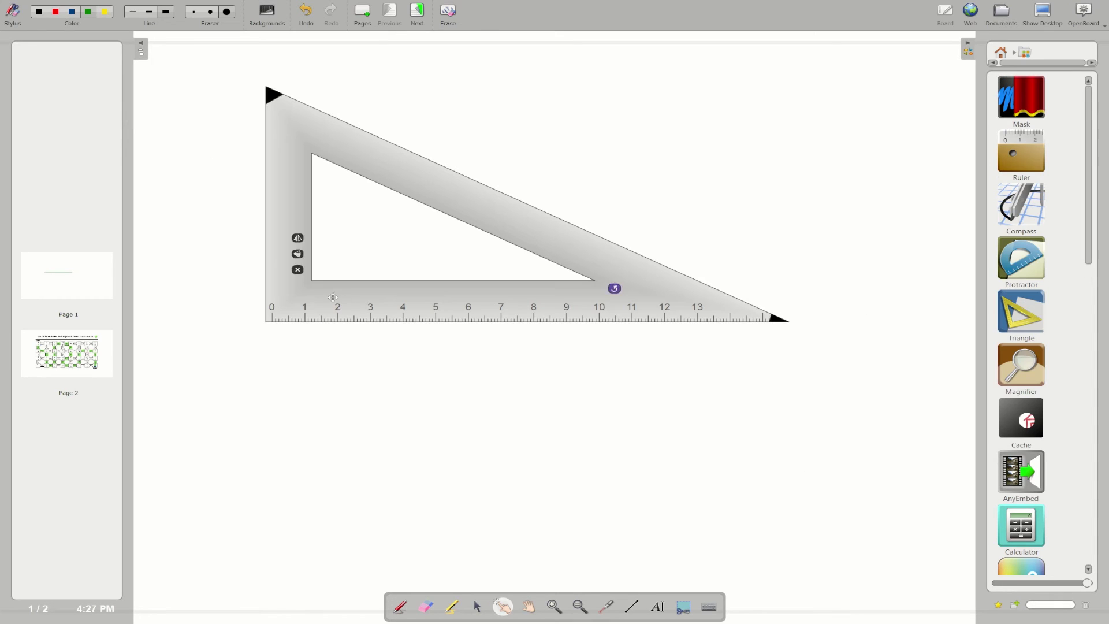
left_click(299, 271)
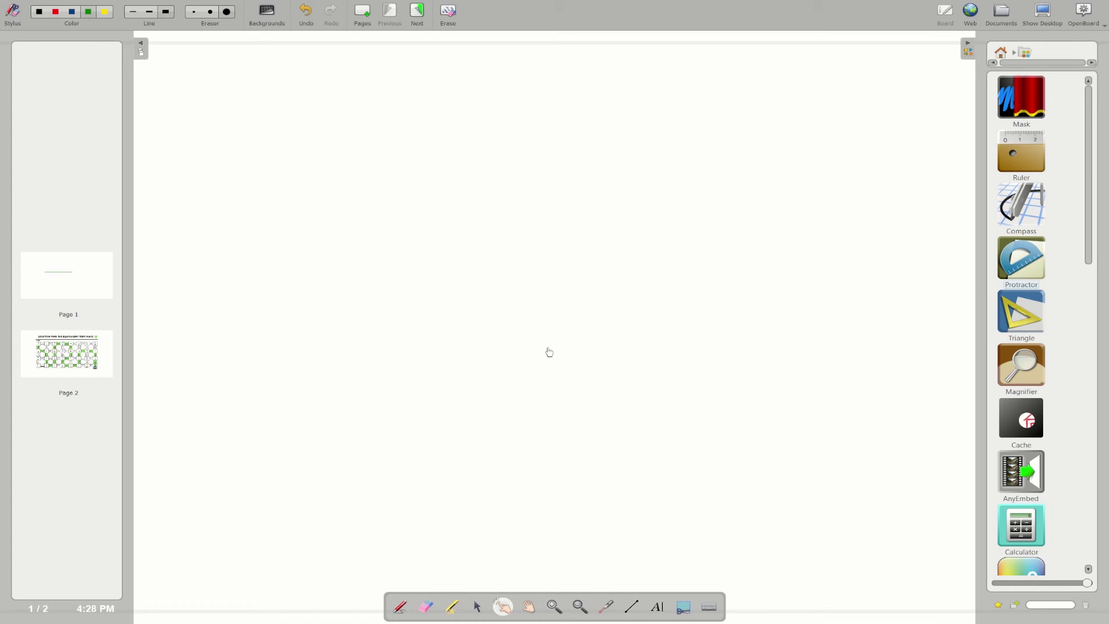
- Place the compass on the page and draw a blue circle with it
left_click(1037, 206)
left_click_drag(1033, 205, 545, 178)
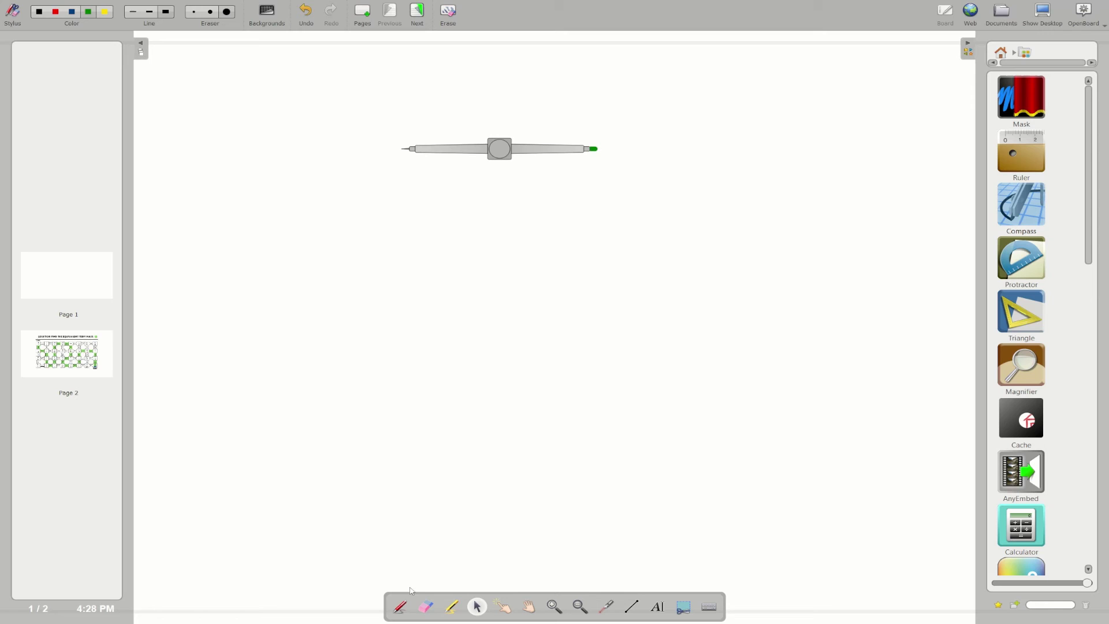
left_click(403, 607)
left_click(73, 15)
left_click(478, 607)
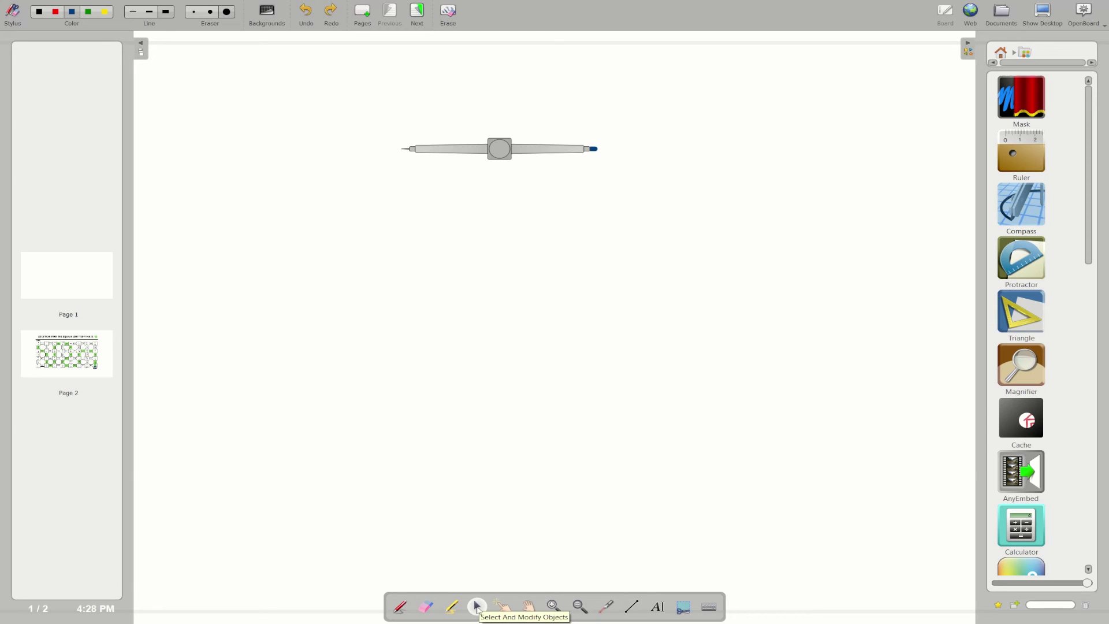
mouse_move(596, 149)
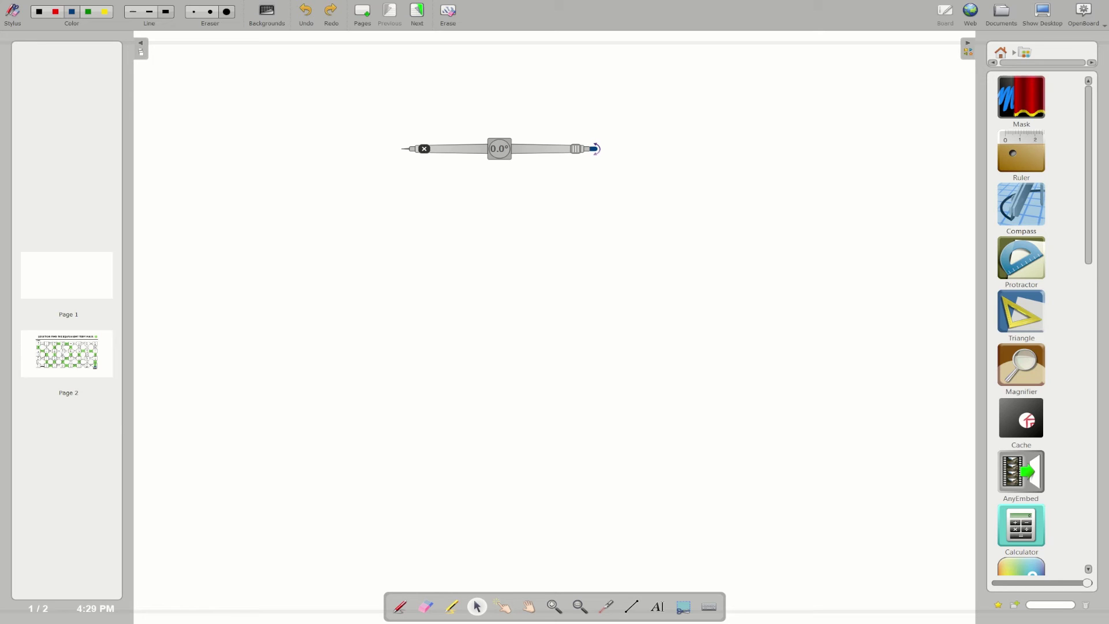
mouse_move(597, 149)
left_mouse_down()
mouse_move(500, 300)
mouse_move(208, 153)
mouse_move(598, 140)
mouse_move(594, 166)
left_mouse_up()
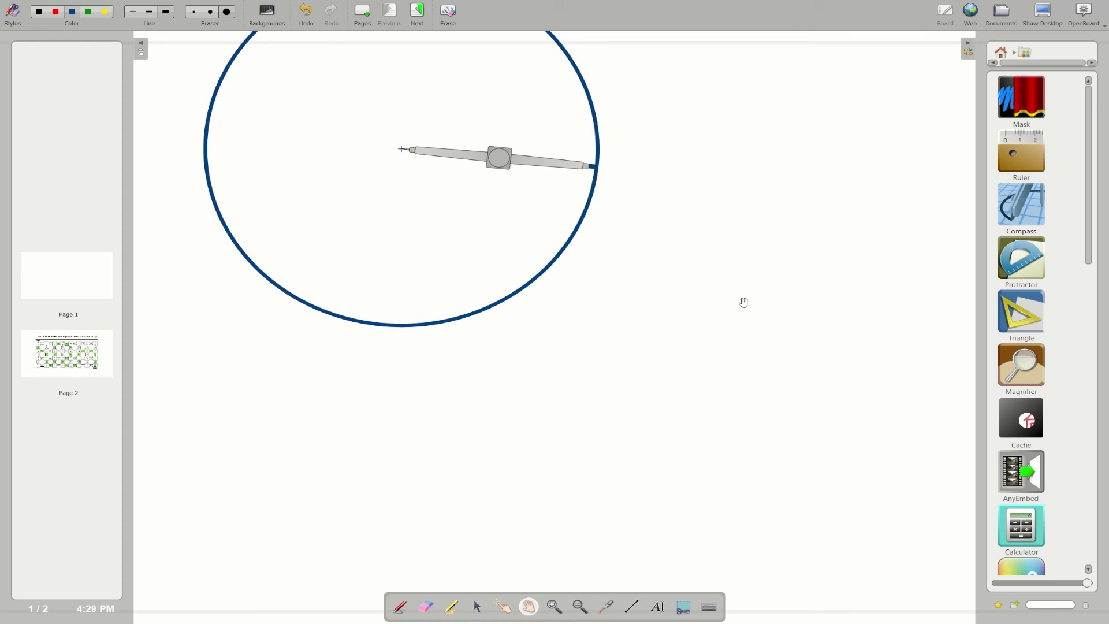
- Shift the compass centre right and draw an overlapping red circle of 6.0 cm radius
left_click_drag(745, 303, 815, 391)
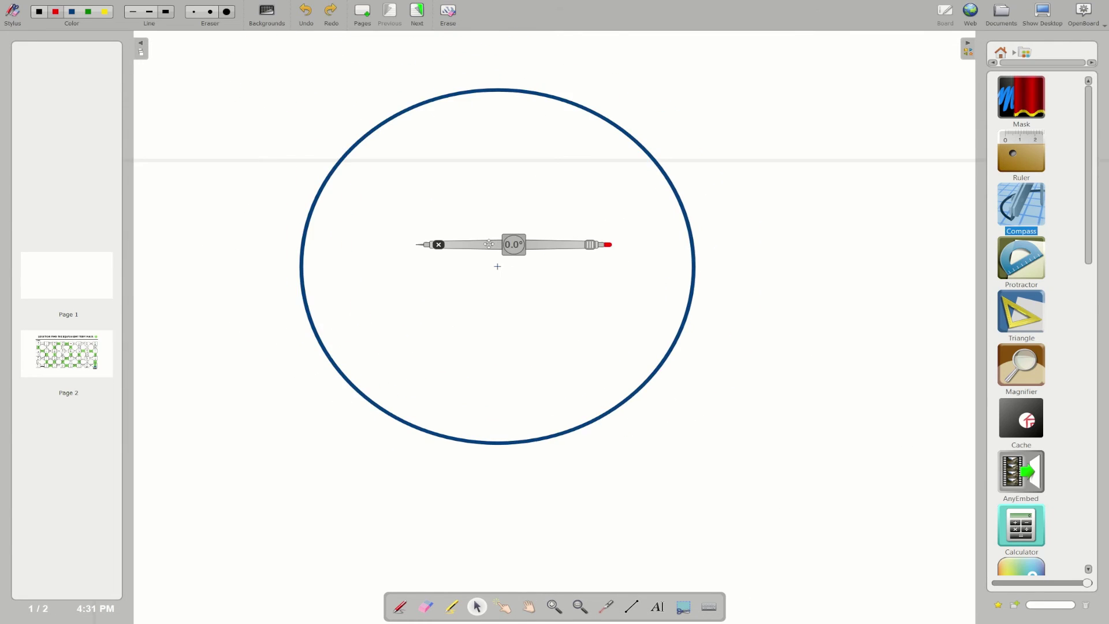
mouse_move(490, 245)
left_mouse_down()
mouse_move(661, 279)
mouse_move(635, 277)
left_mouse_up()
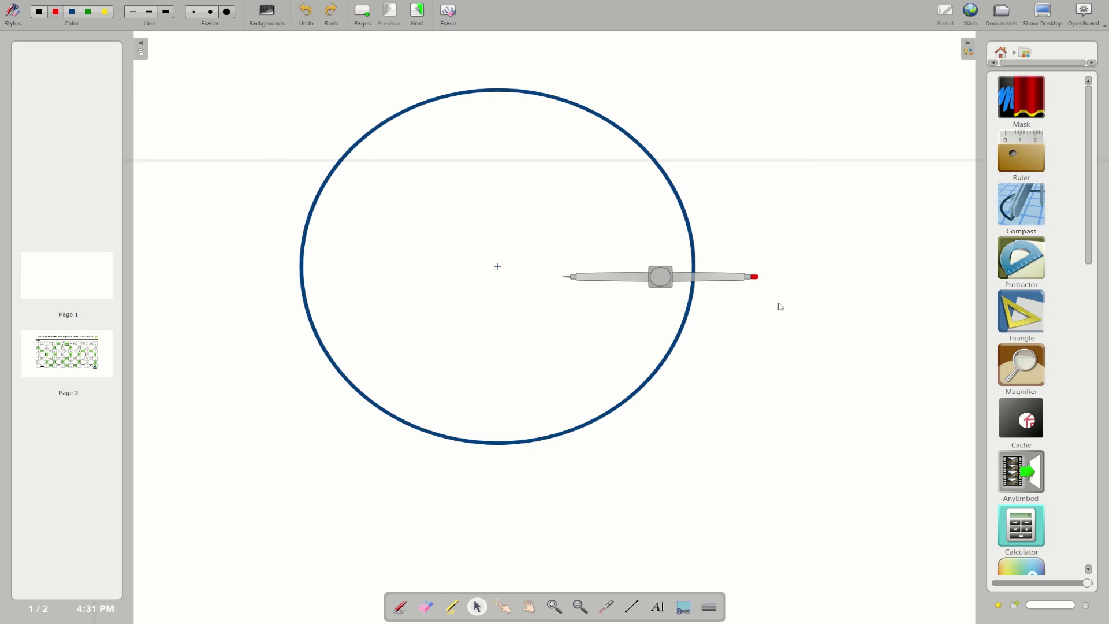
mouse_move(765, 280)
left_mouse_down()
mouse_move(649, 371)
mouse_move(520, 396)
mouse_move(580, 249)
mouse_move(592, 281)
left_mouse_up()
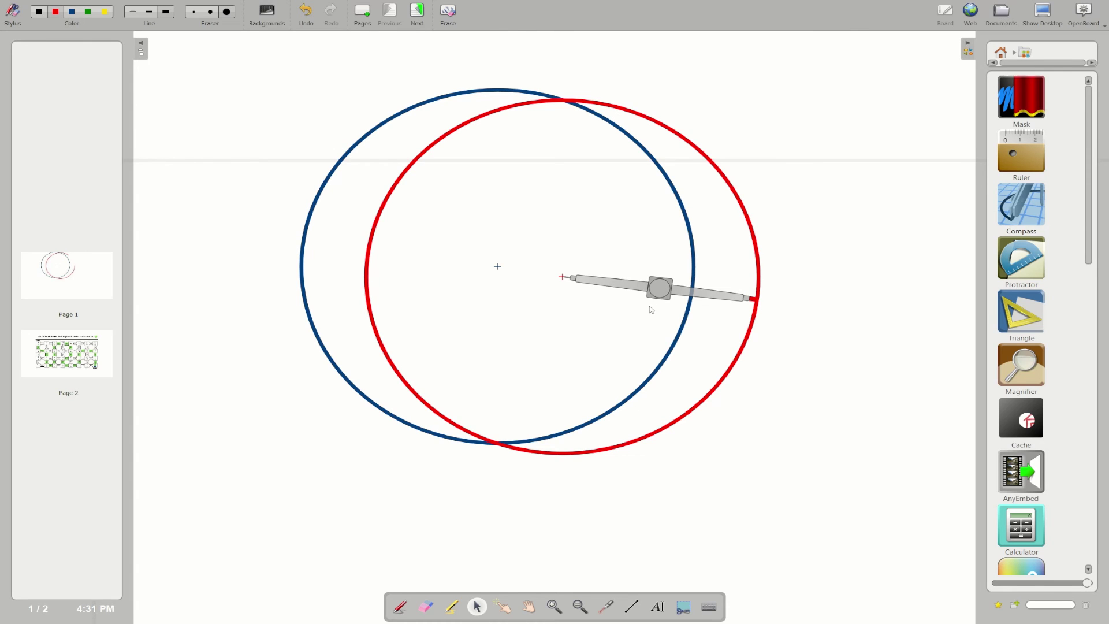
left_click(587, 281)
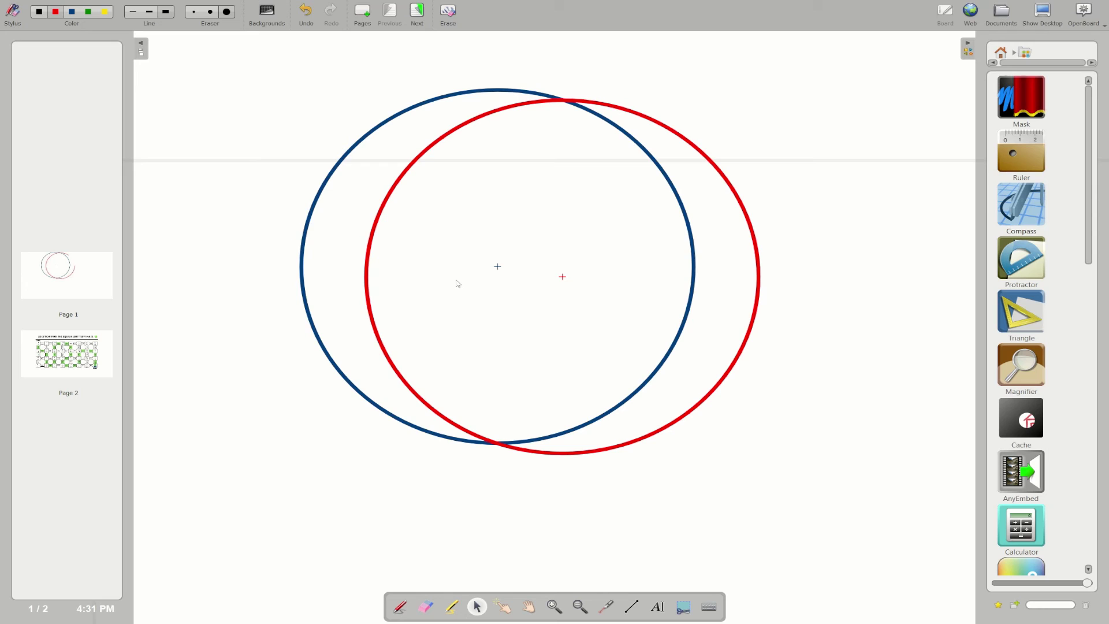
left_click(1024, 365)
left_click_drag(1024, 365, 505, 417)
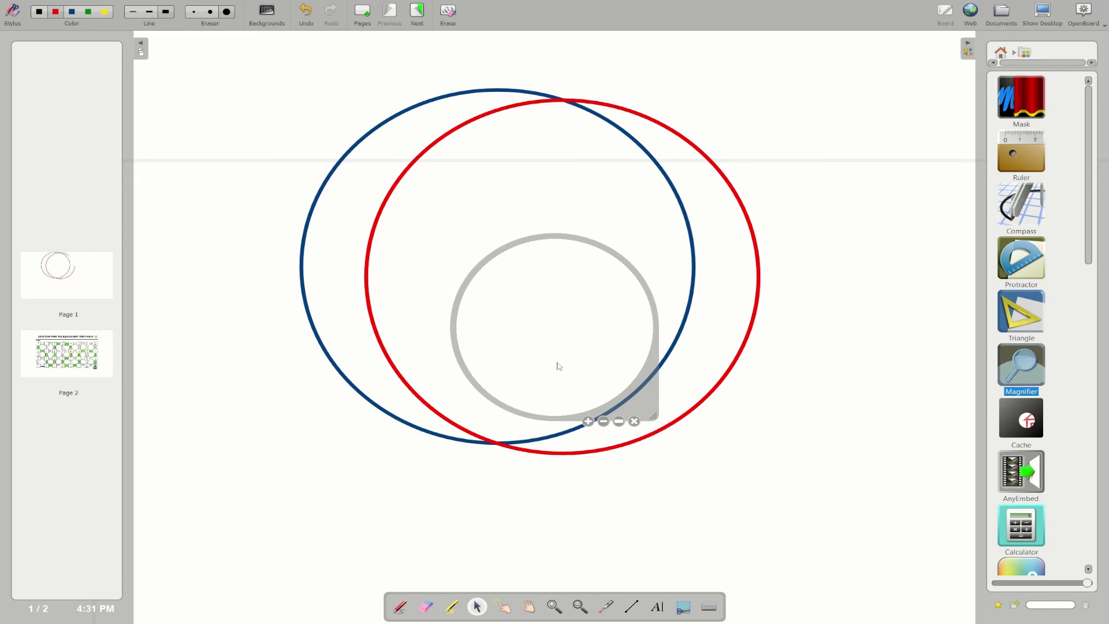
left_click_drag(581, 340, 525, 453)
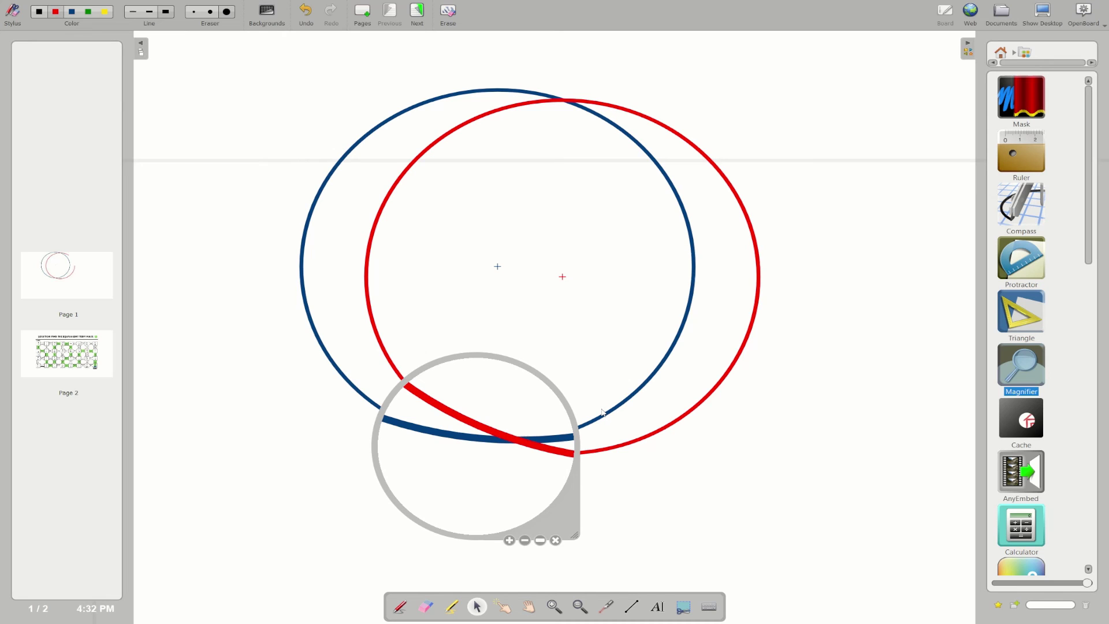
left_click(685, 317)
left_click_drag(581, 515, 179, 183)
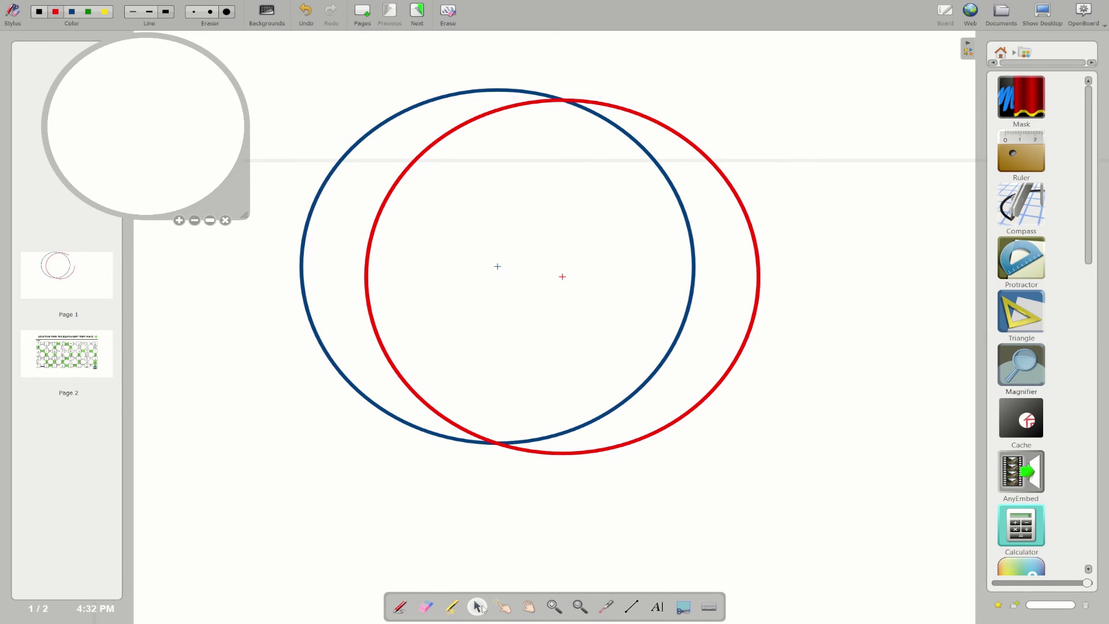
left_click(502, 607)
mouse_move(236, 197)
left_mouse_down()
mouse_move(562, 500)
mouse_move(241, 196)
left_mouse_up()
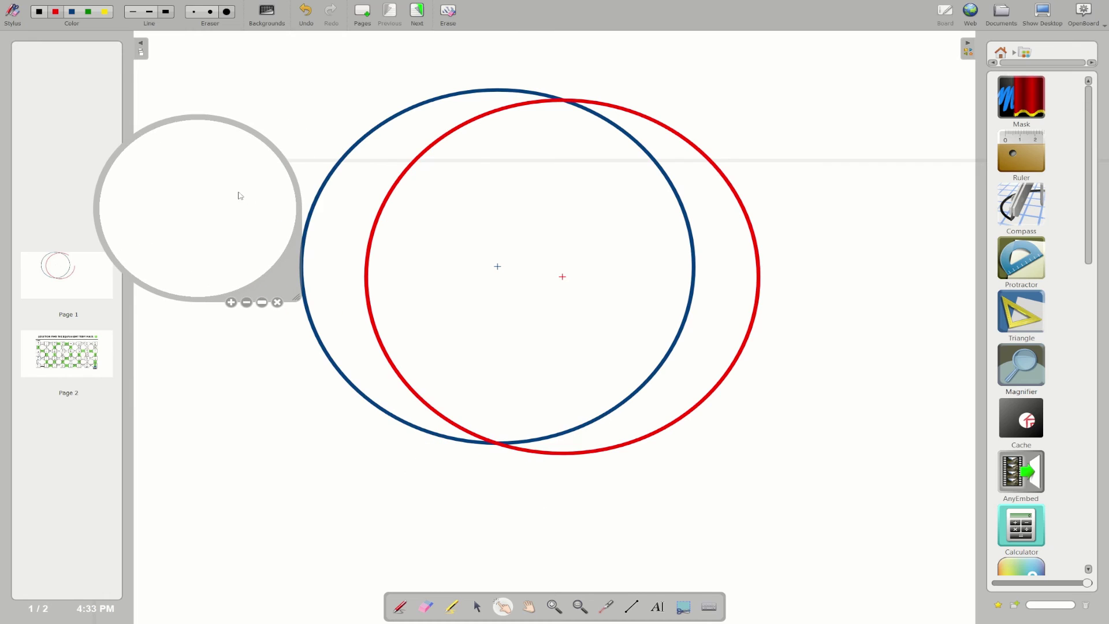
left_click(277, 302)
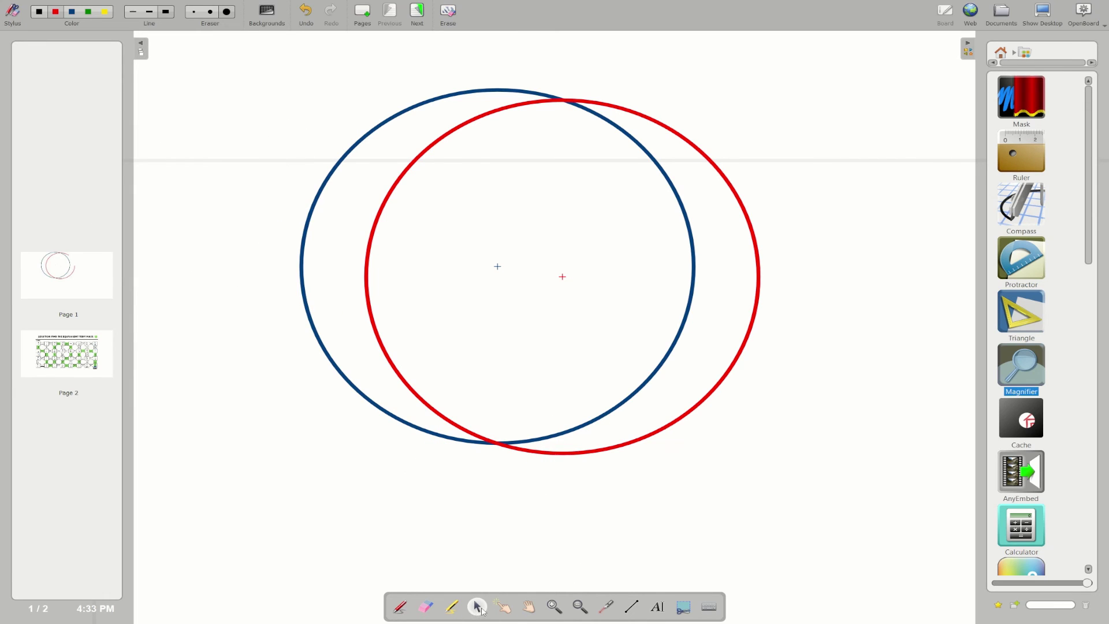
- Move the red circle in front of, then behind, the blue circle, ending with red in front
left_click(454, 319)
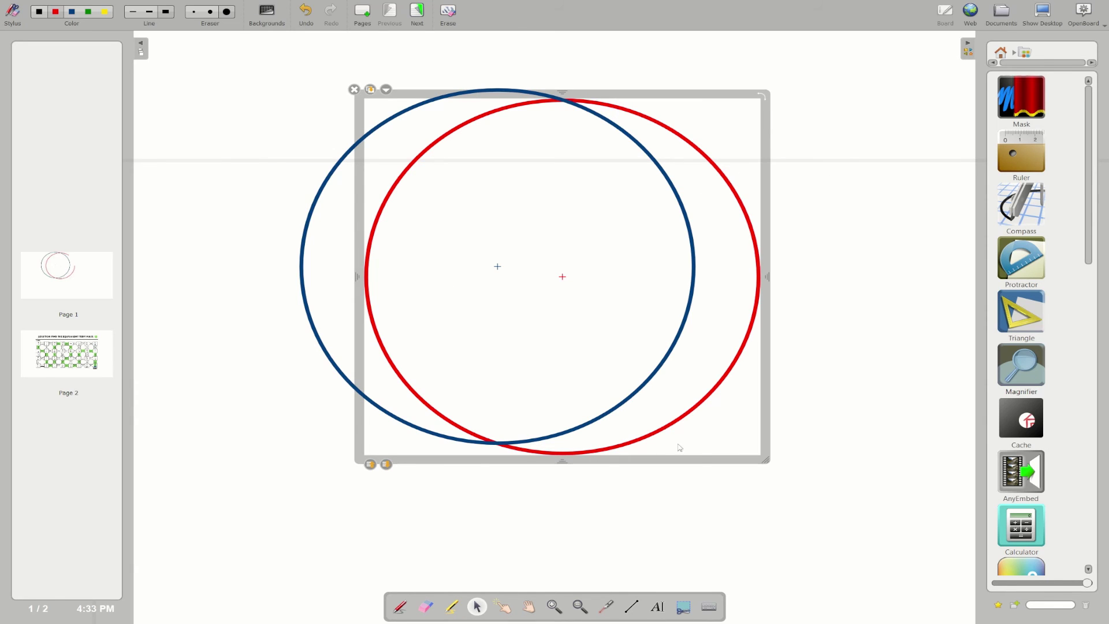
left_click(387, 465)
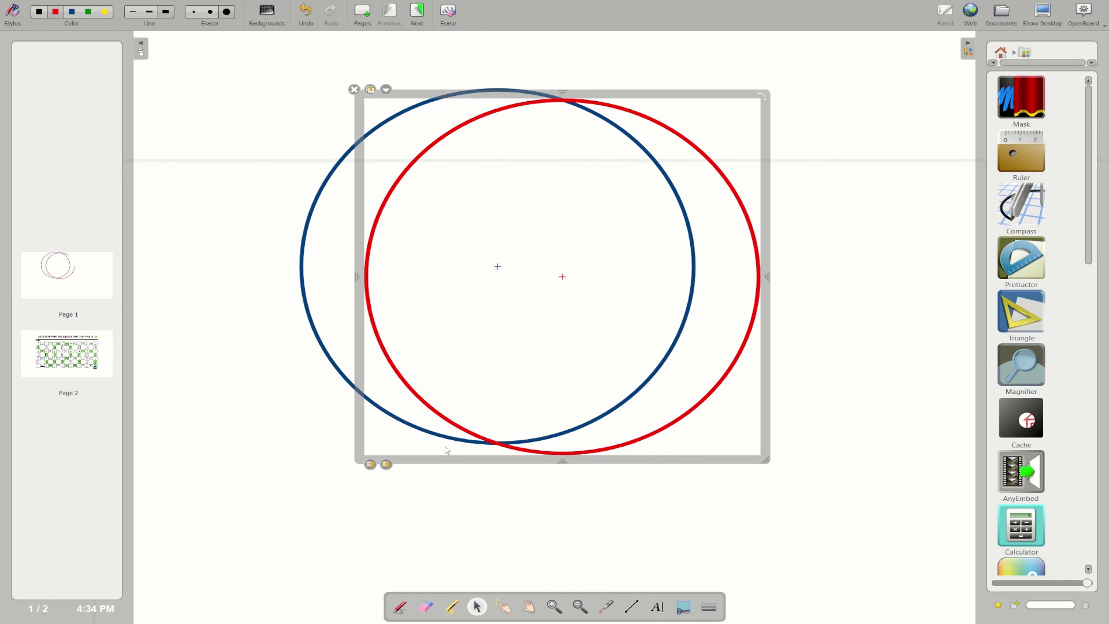
left_click(387, 466)
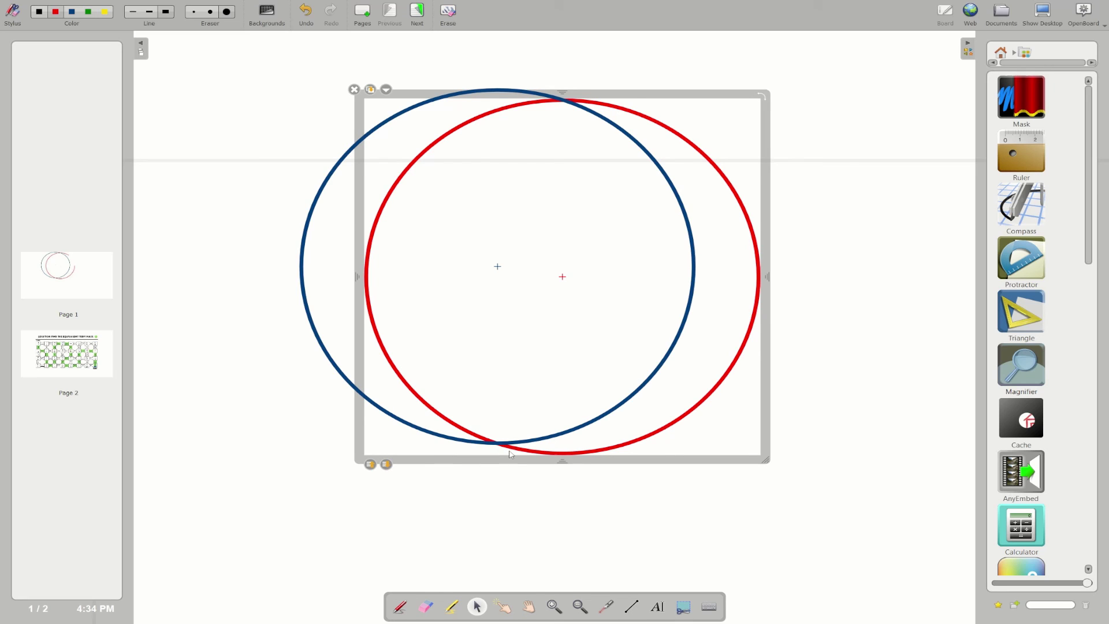
left_click(372, 466)
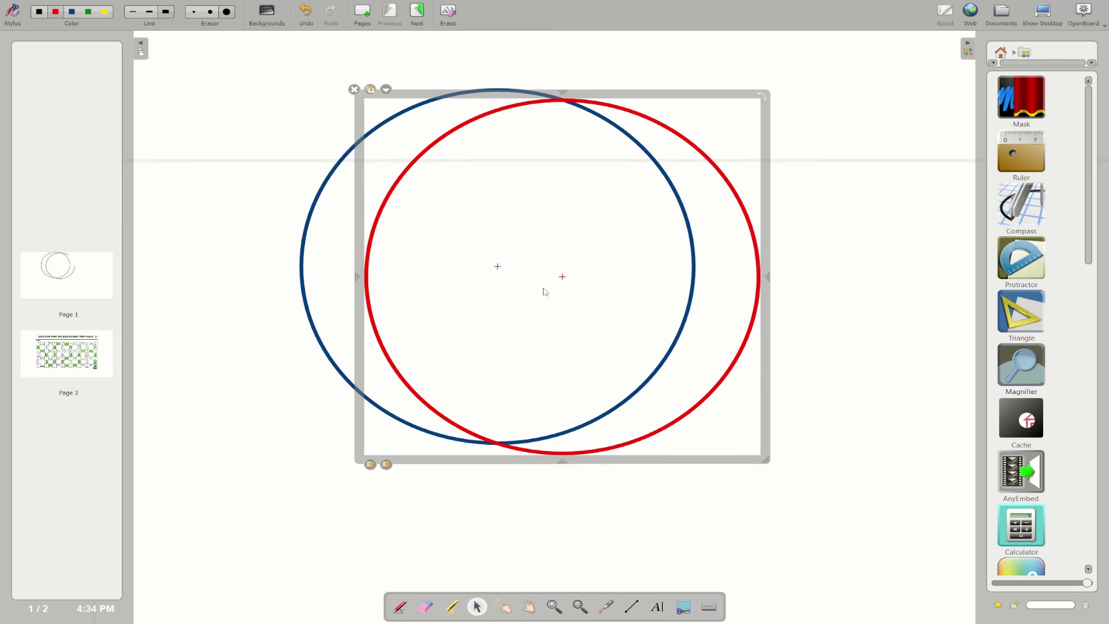
- Delete the circles and place Maze-4.png and the solution maze picture from Library Pictures, centred
key("Delete")
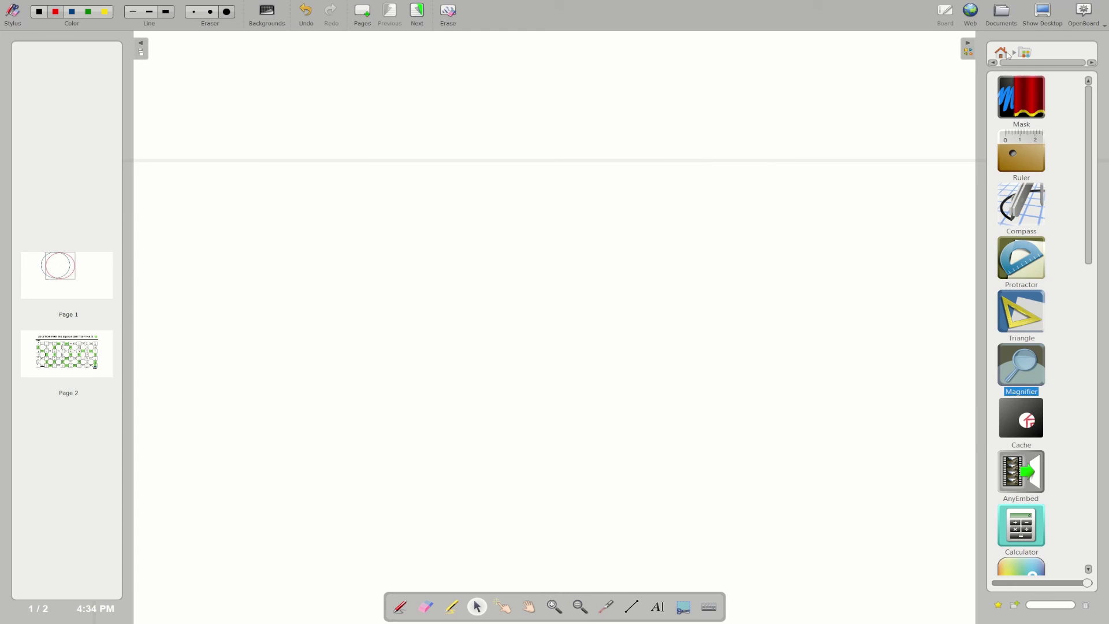
left_click(1006, 52)
left_click(1021, 211)
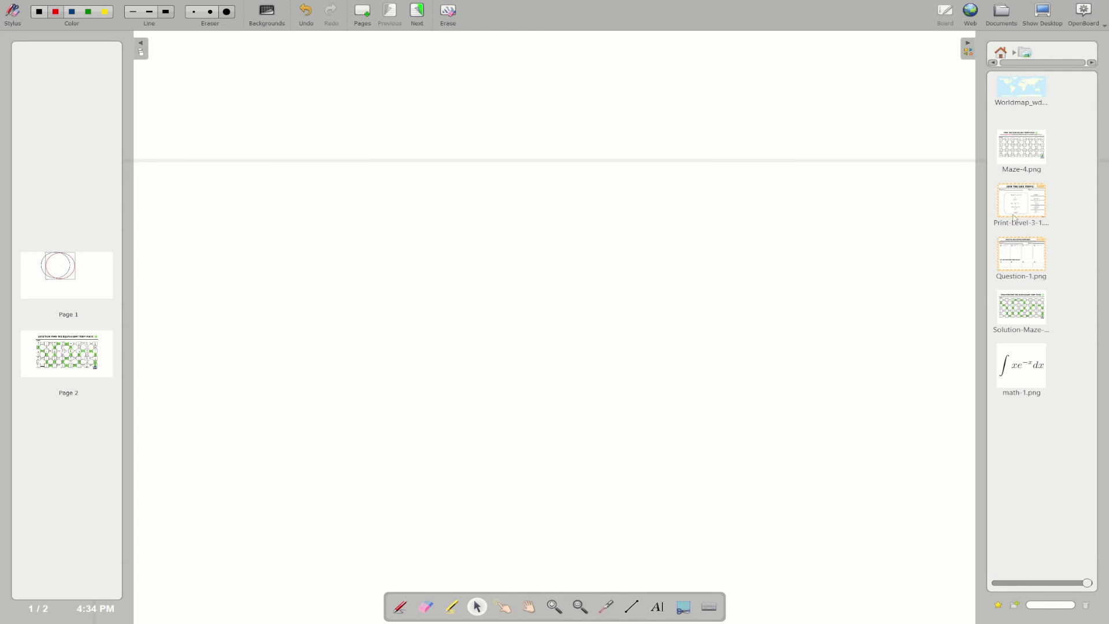
left_click_drag(1027, 153, 518, 265)
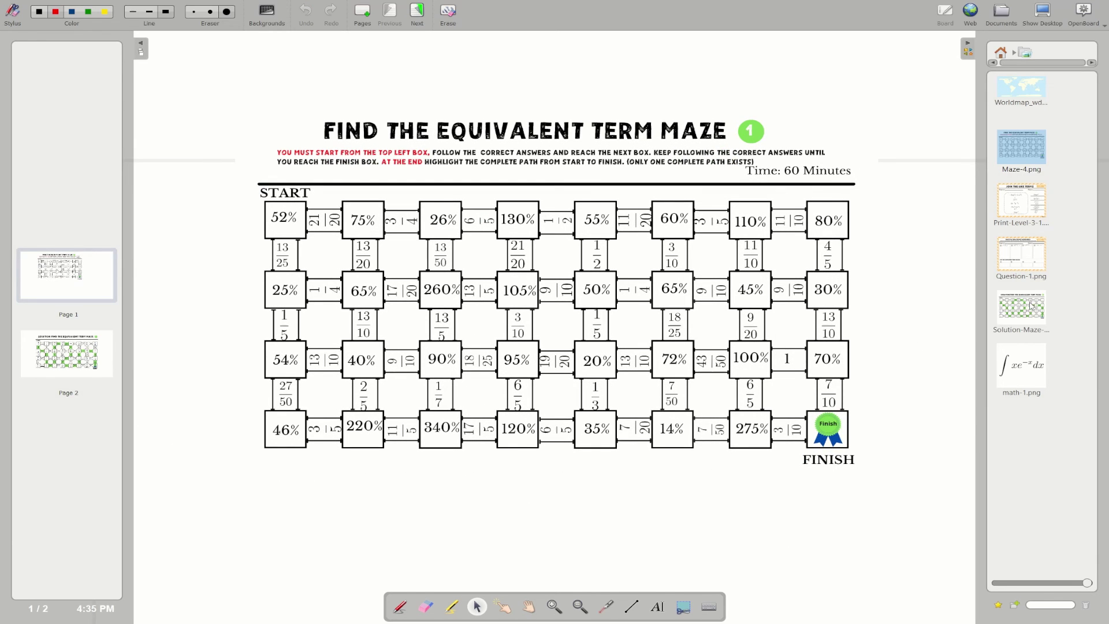
left_click_drag(1032, 309, 588, 286)
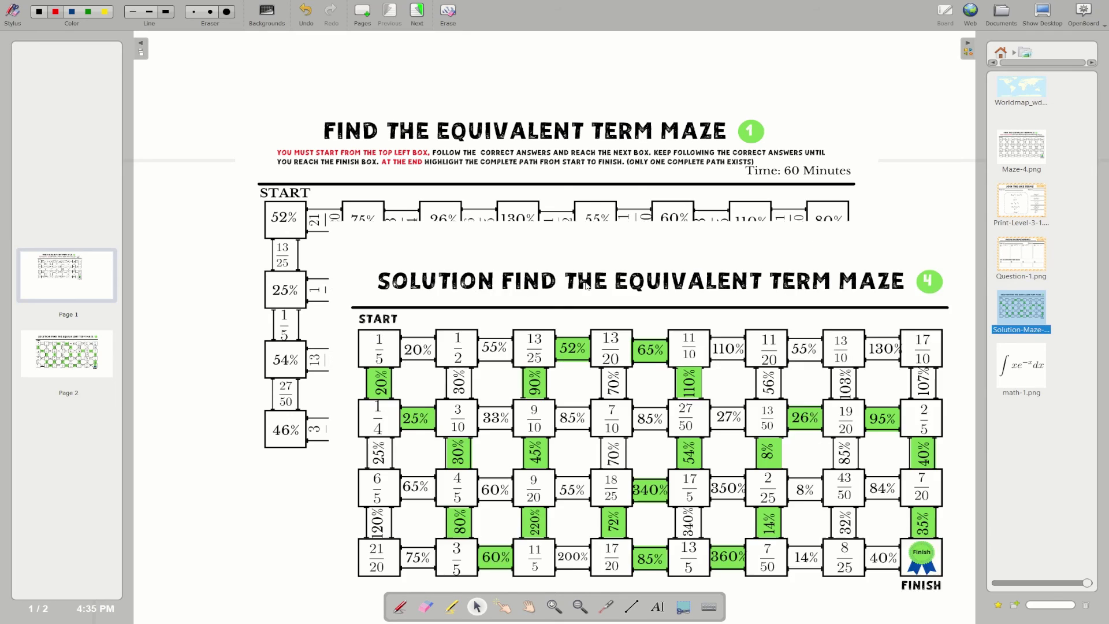
left_click_drag(656, 313, 613, 267)
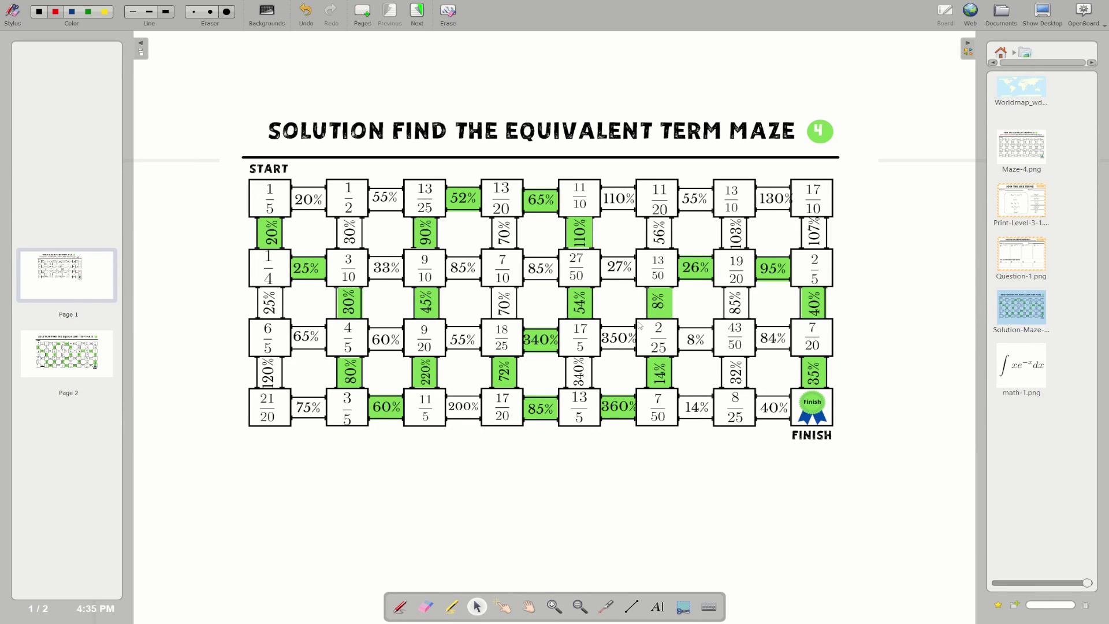
- Toggle the solution maze's layer order, ending with it behind the question maze
left_click(650, 278)
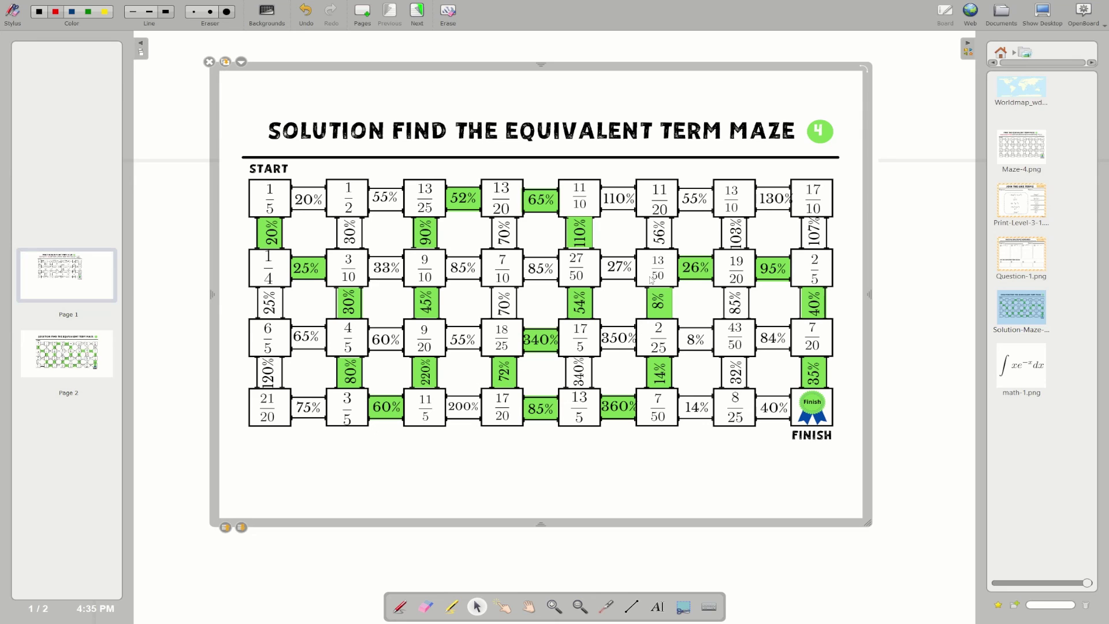
left_click(242, 527)
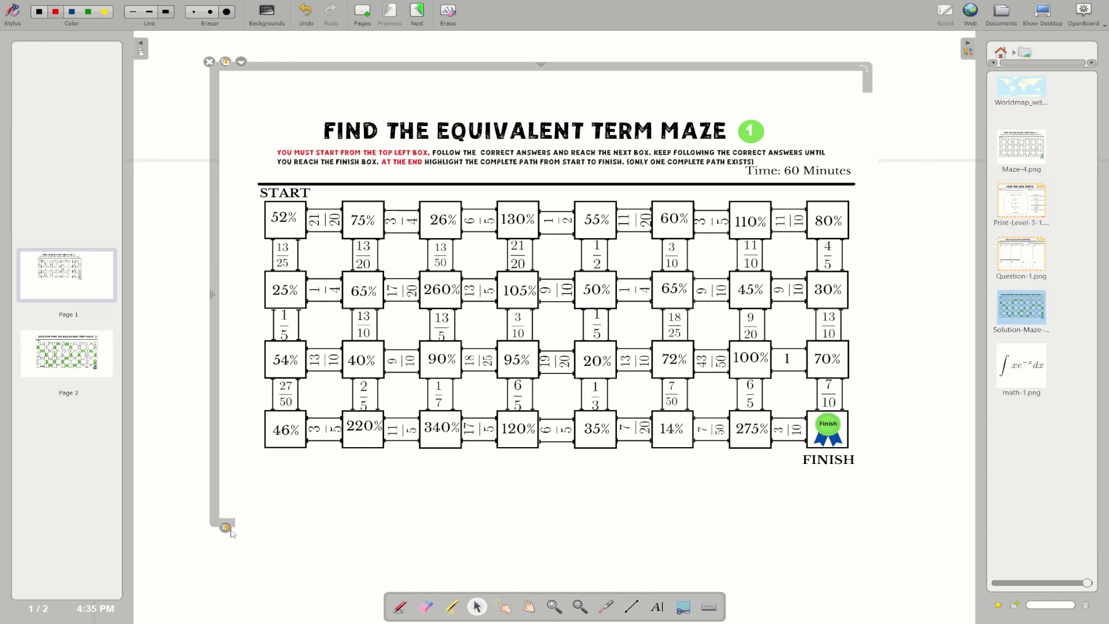
left_click(227, 528)
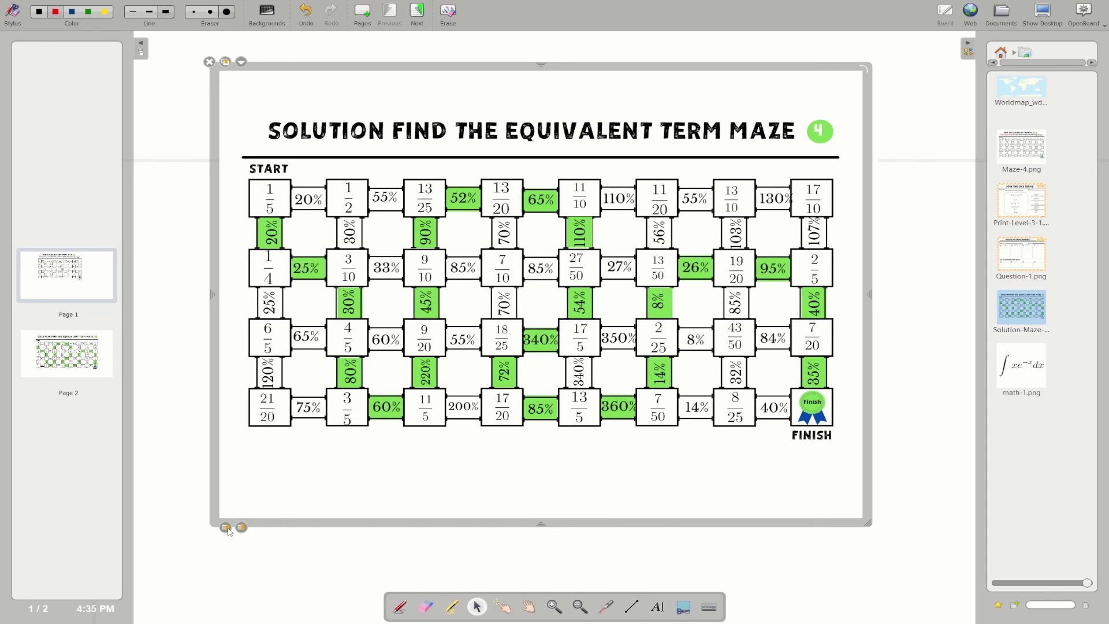
left_click(242, 528)
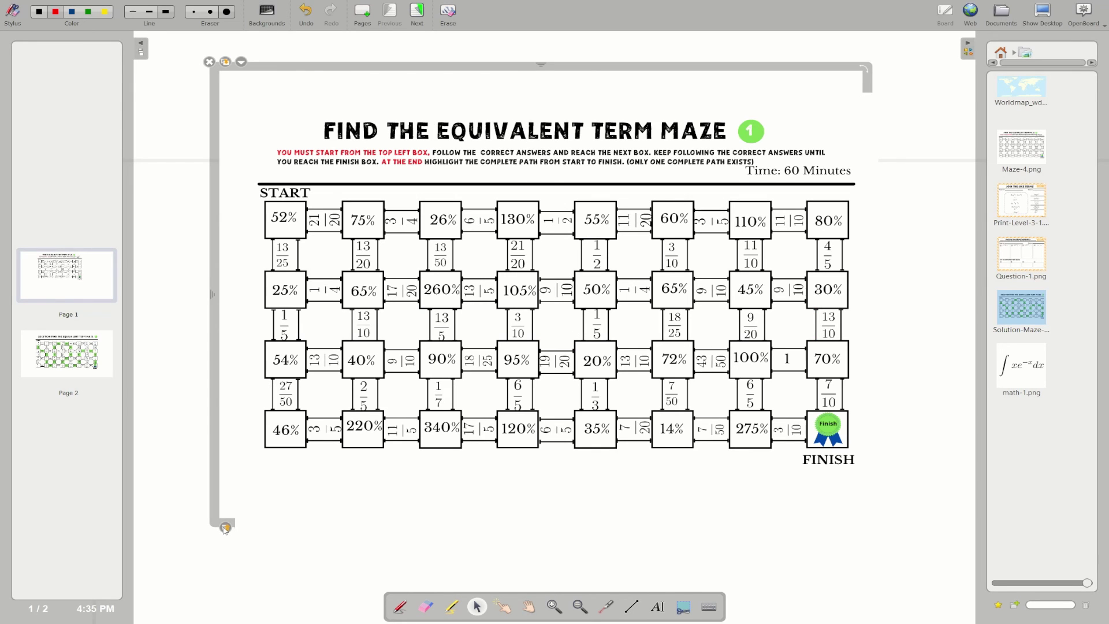
left_click(225, 528)
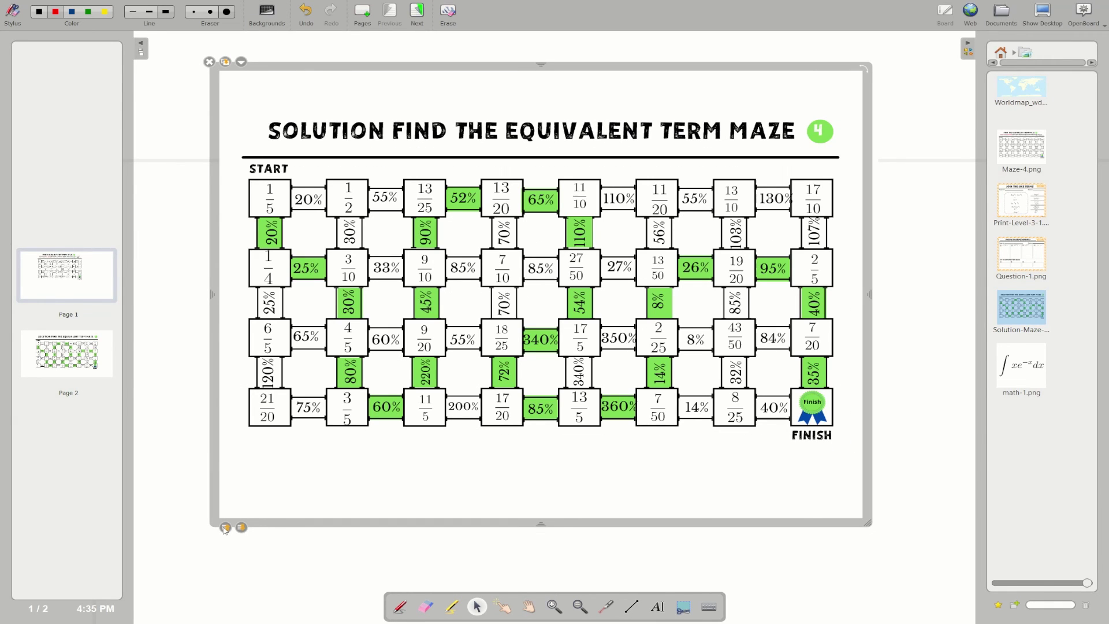
left_click(242, 528)
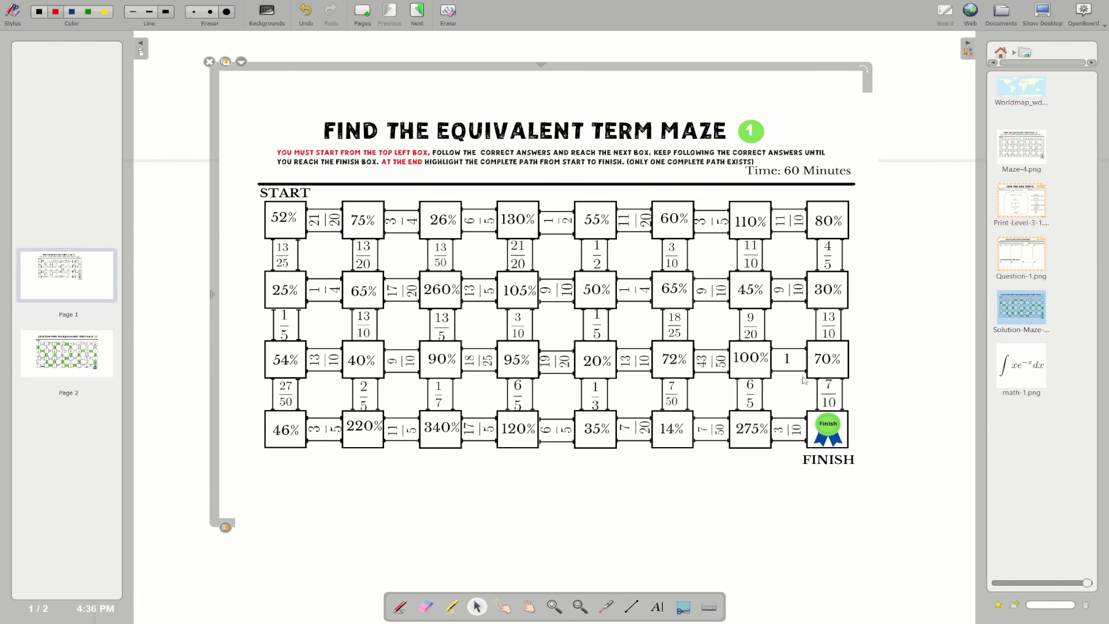
- Open the library's Interactivities folder and scroll down through its items
left_click(1001, 53)
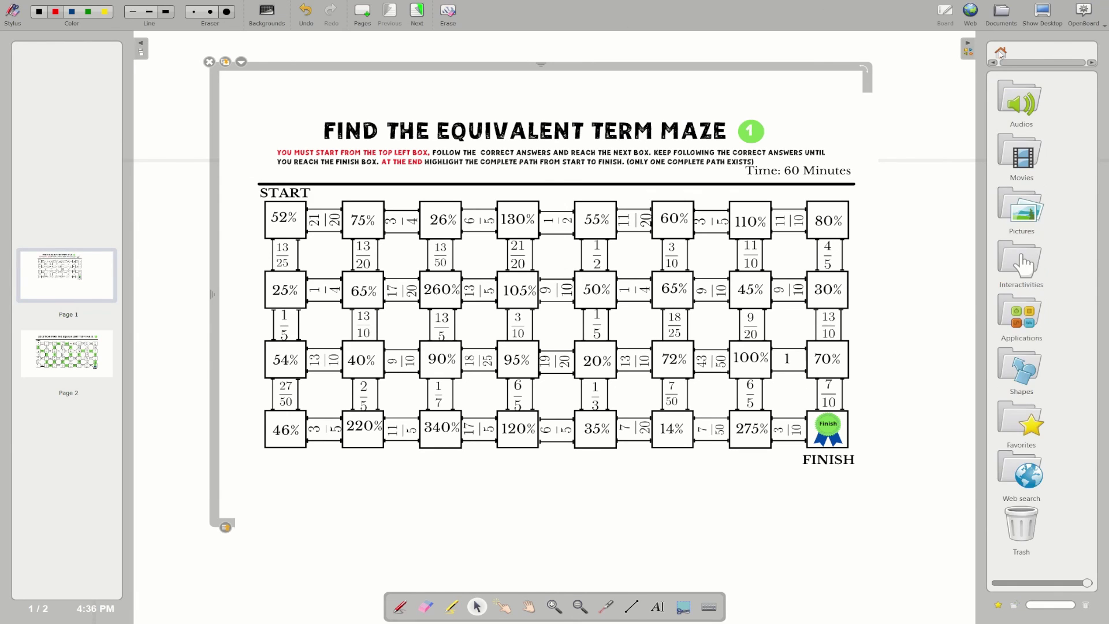
left_click(1019, 266)
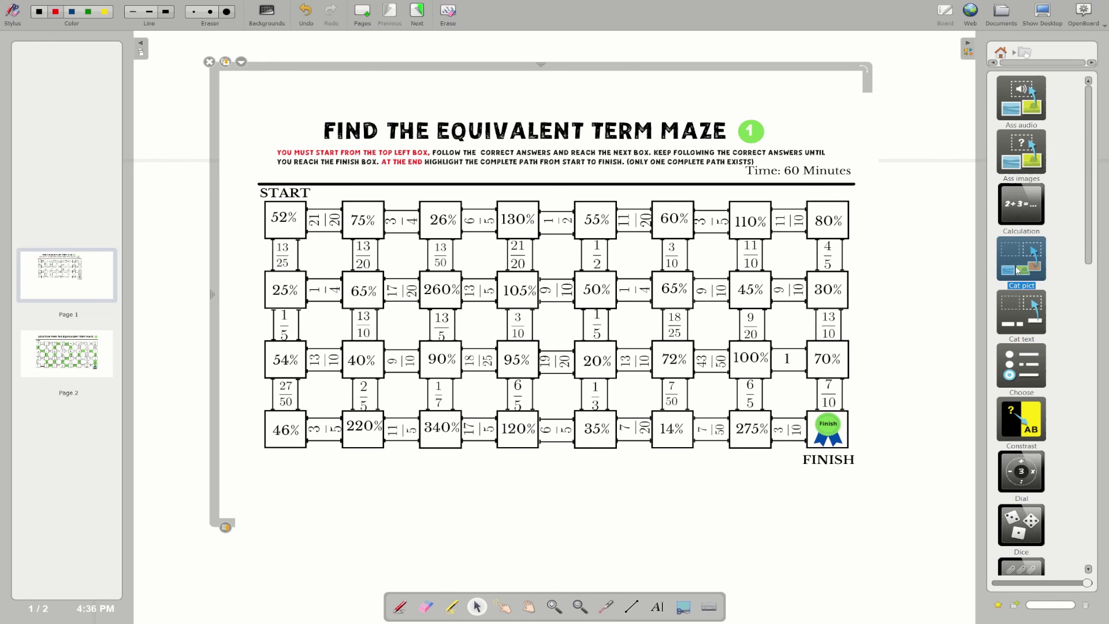
left_click_drag(1090, 173, 1104, 151)
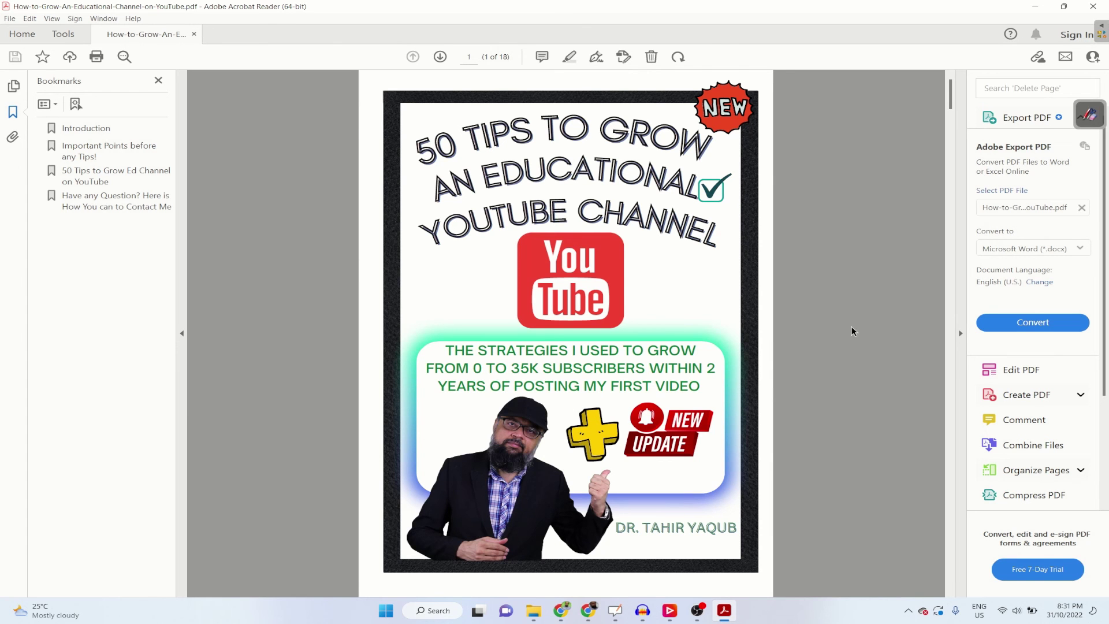
scroll(851, 330, "down", 3)
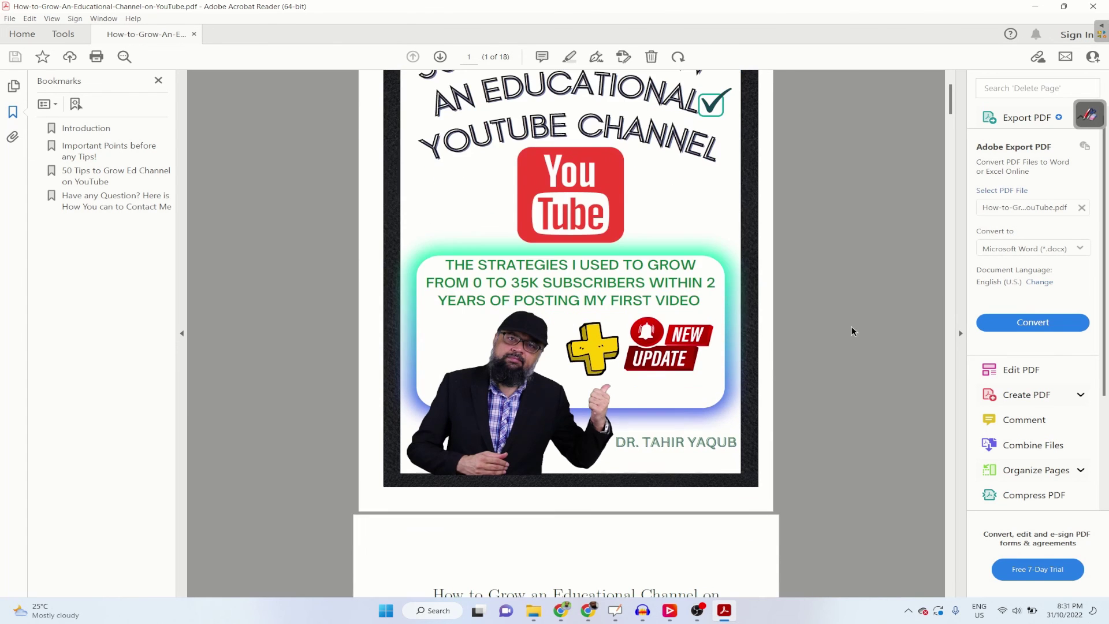
scroll(852, 331, "down", 3)
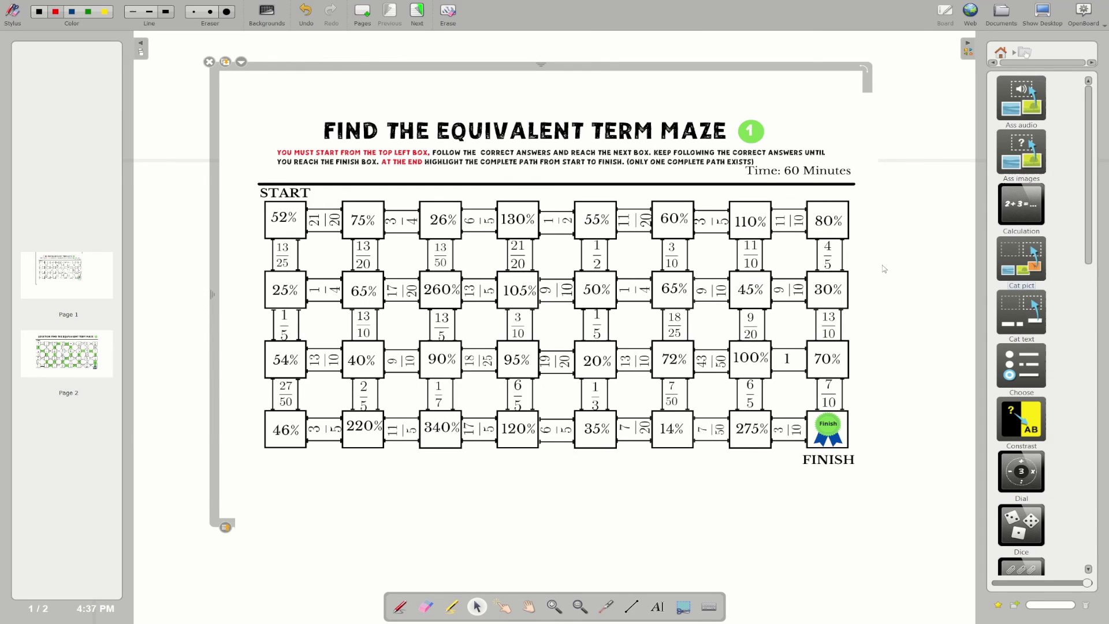